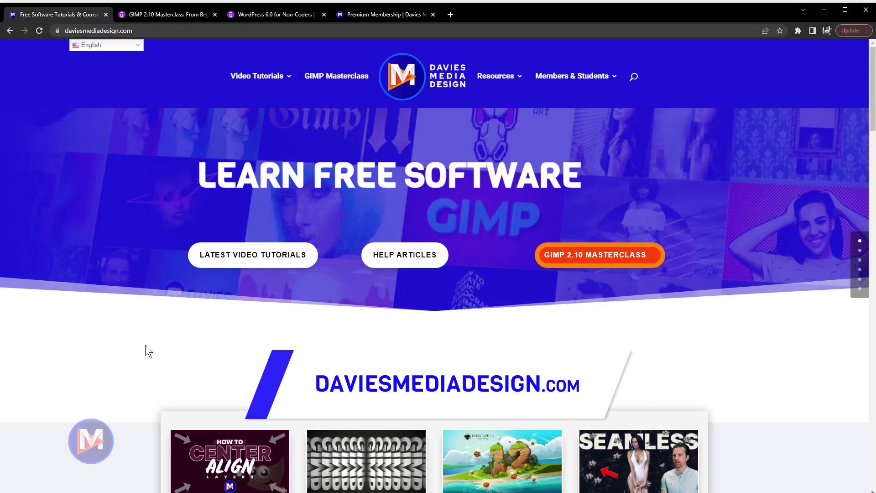
Cycle through the GIMP 2.10 Masterclass, WordPress 6.0 and Premium Membership browser tabs.
key("ctrl+Tab")
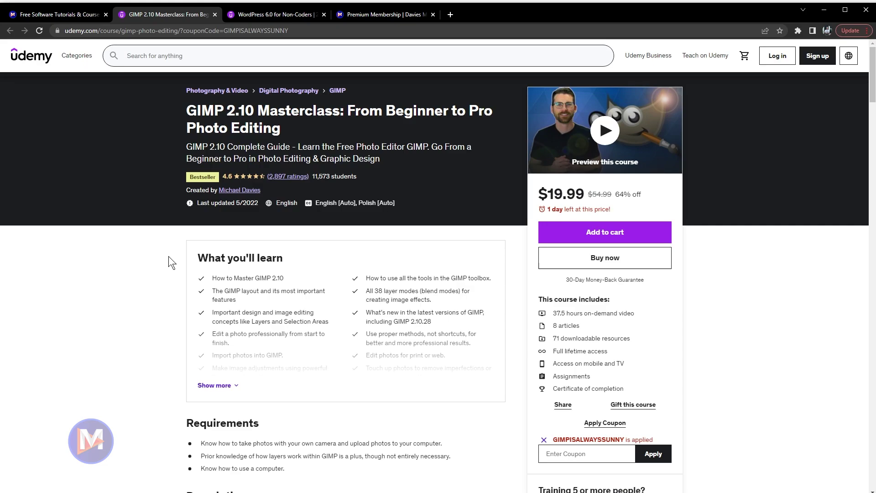
key("ctrl+Tab")
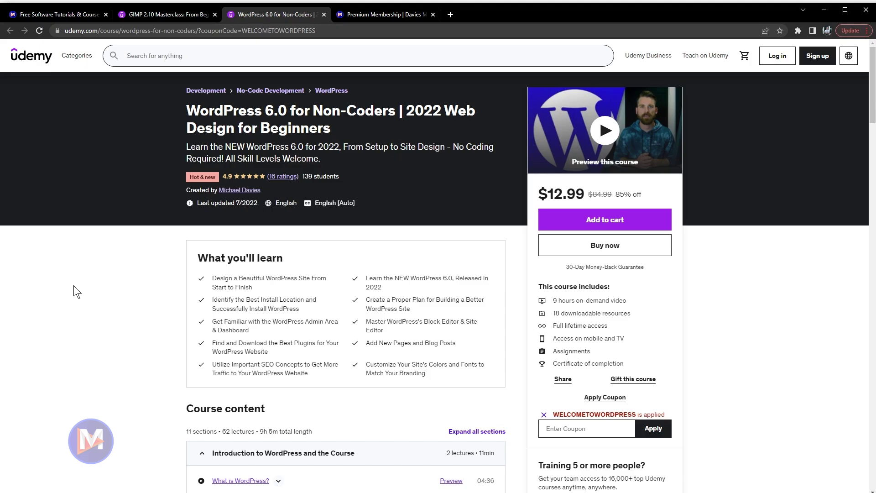
key("ctrl+Tab")
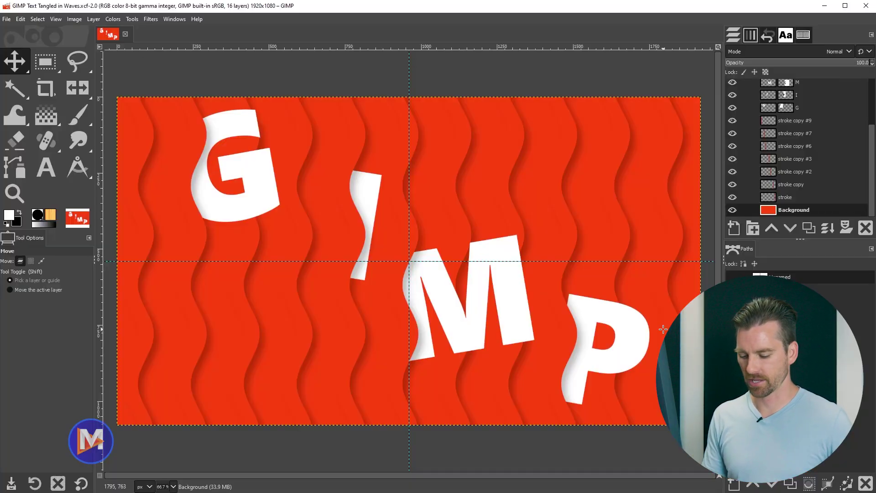
Create a new 1920x1080 px image with the default black background.
key("ctrl+n")
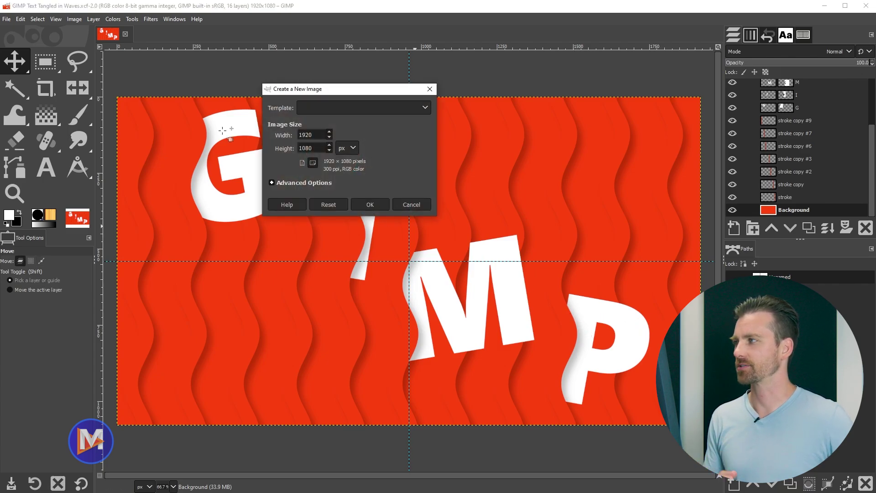
left_click(6, 19)
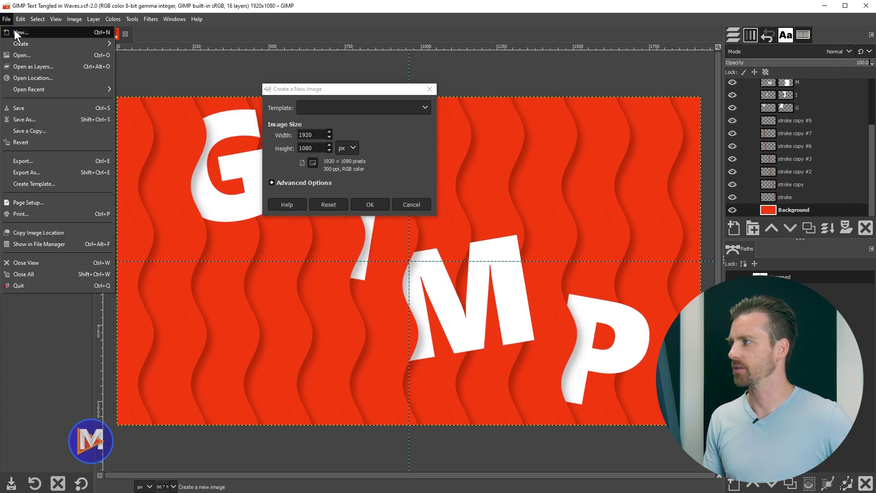
left_click(295, 91)
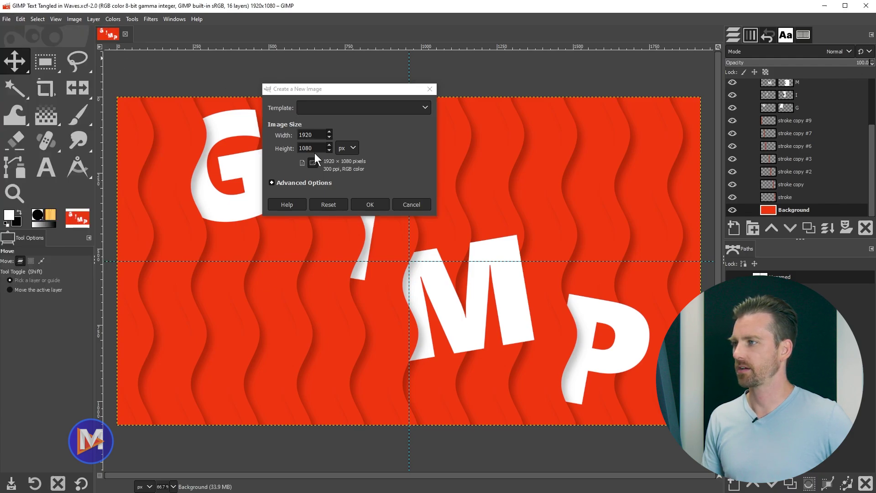
left_click(312, 140)
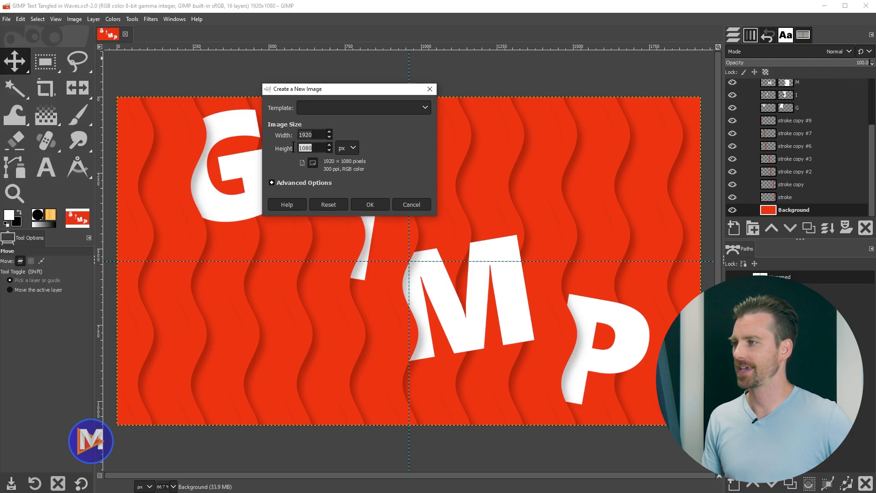
left_click(371, 203)
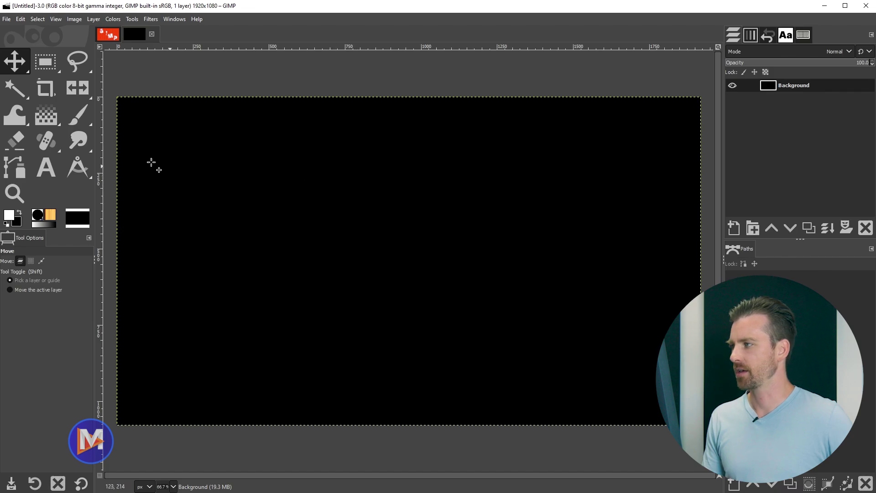
Set the foreground colour to ff440d and fill the whole canvas with it.
left_click(9, 216)
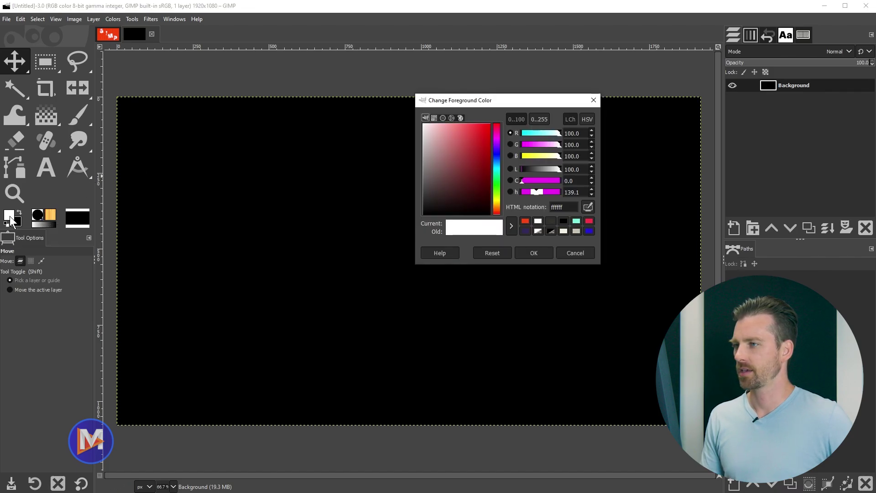
left_click(525, 220)
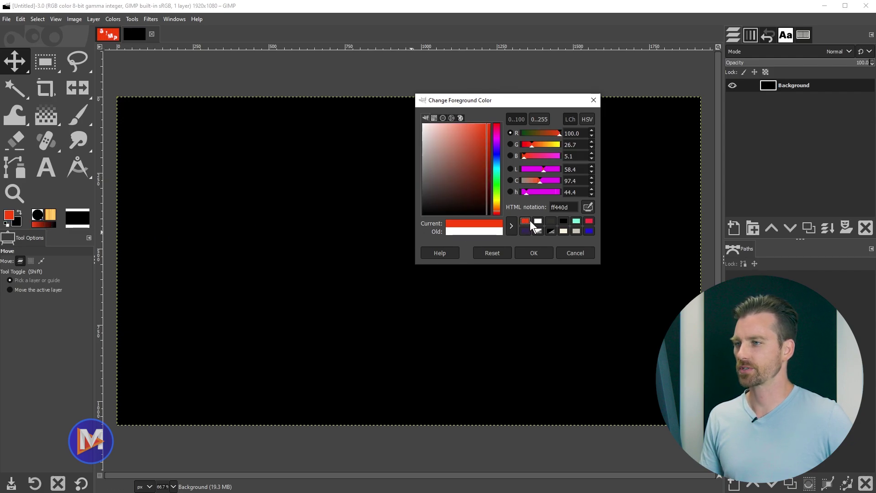
double_click(551, 207)
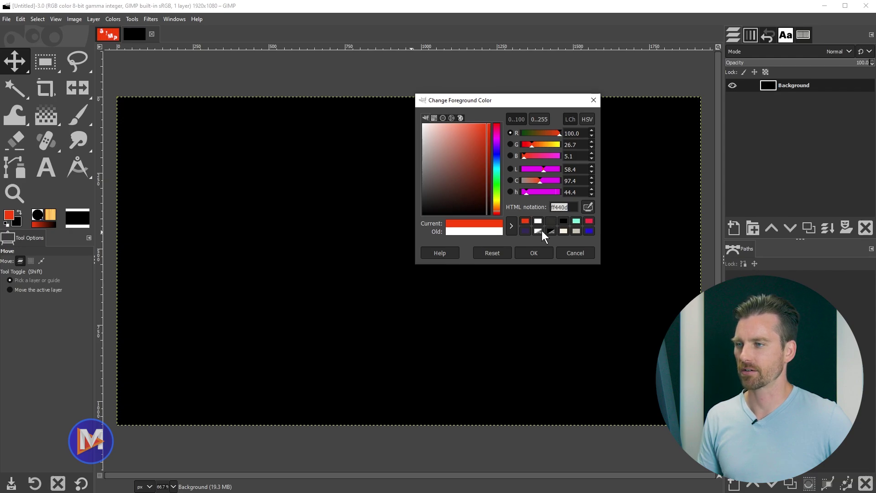
left_click(532, 253)
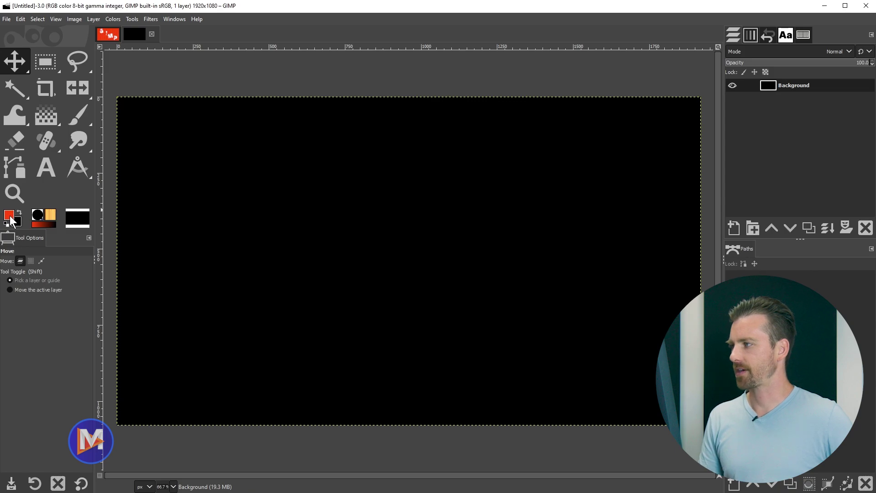
left_click_drag(10, 218, 283, 230)
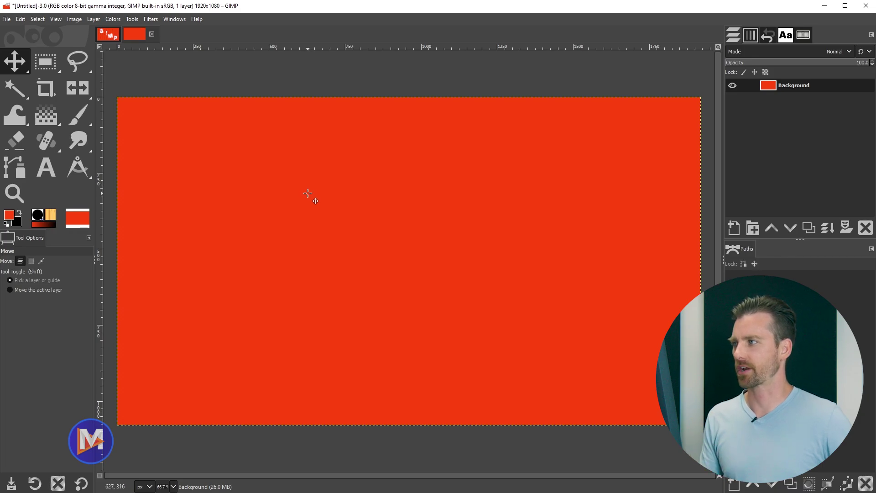
Add a horizontal guide at 50% using New Guide (by Percent).
left_click(74, 19)
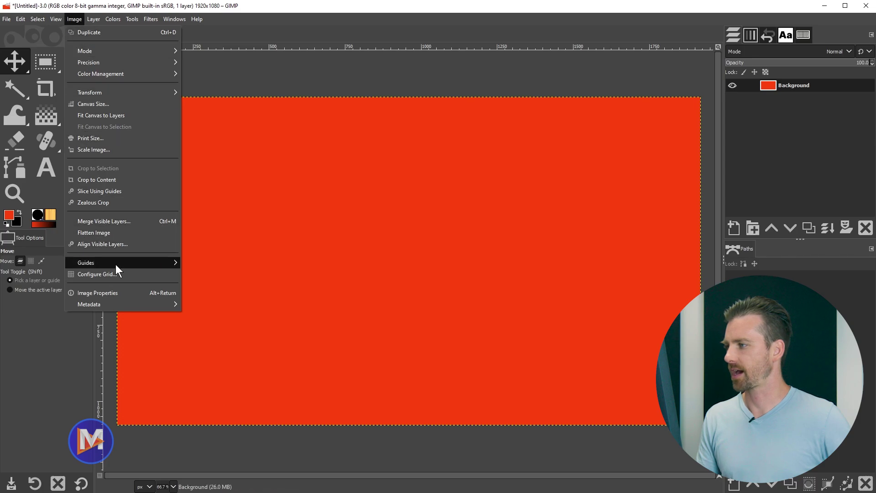
mouse_move(116, 265)
left_click(203, 262)
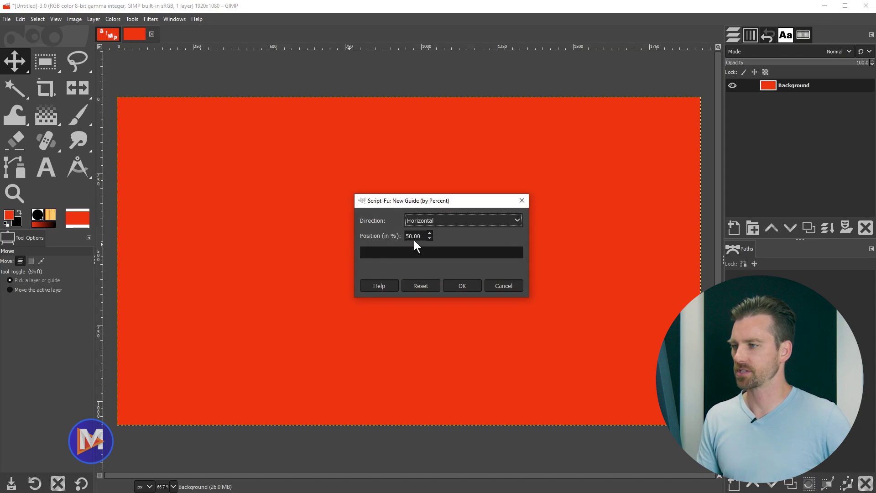
left_click(460, 285)
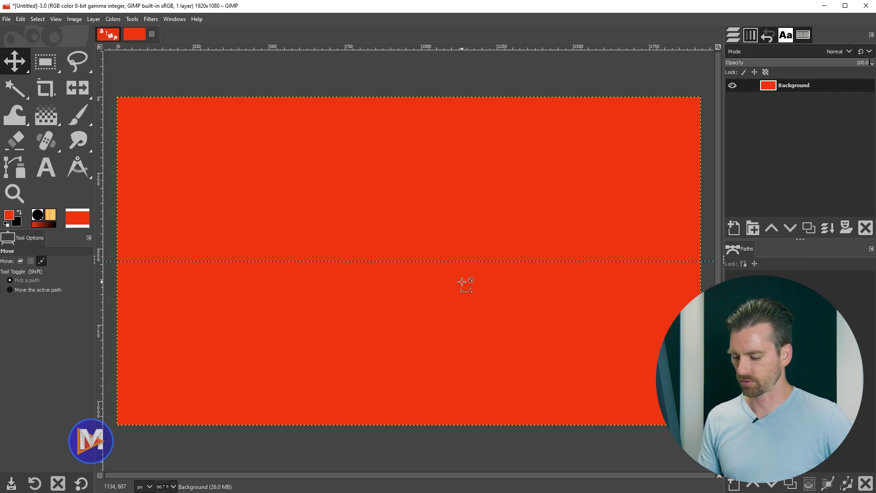
Add a vertical guide at 50% through the canvas centre.
key("ctrl+shift+f")
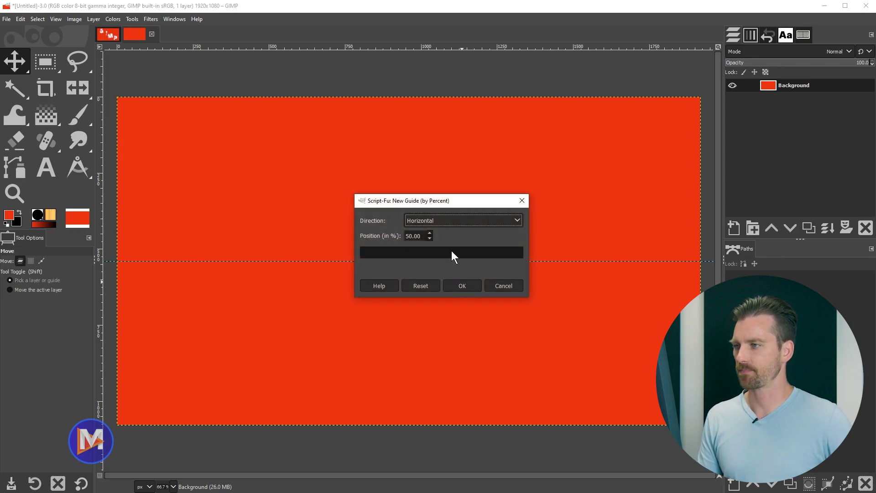
left_click(449, 219)
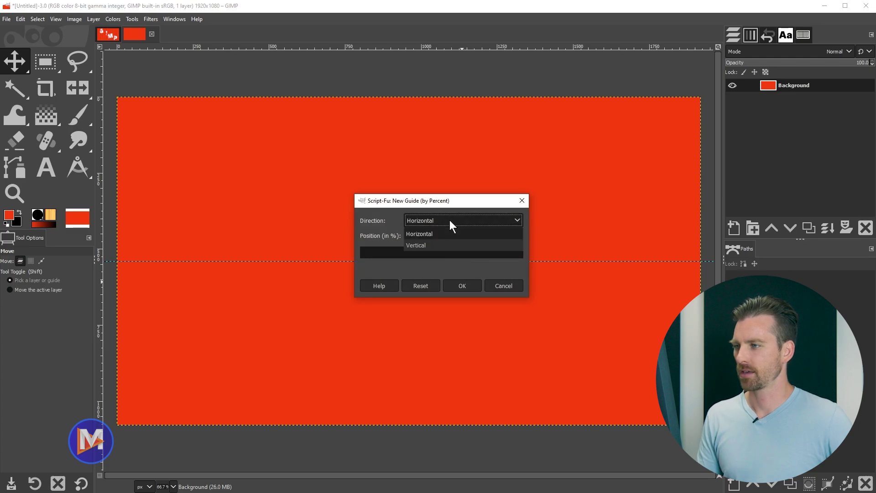
left_click(454, 246)
left_click(464, 286)
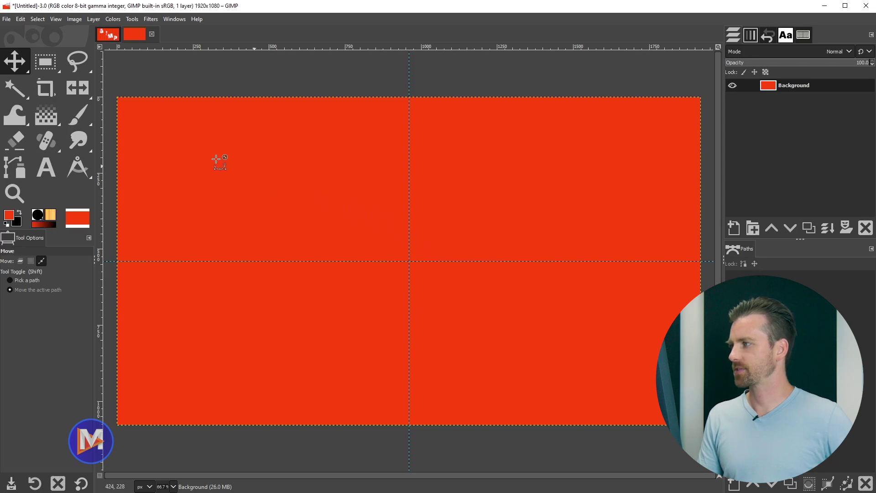
Draw a two-anchor straight path from above to below the canvas, aligned on the vertical guide.
left_click(15, 168)
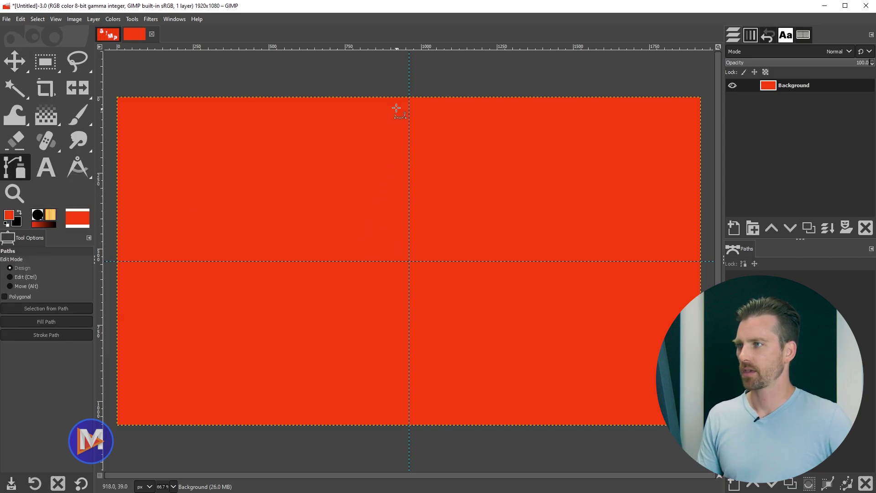
left_click(401, 84)
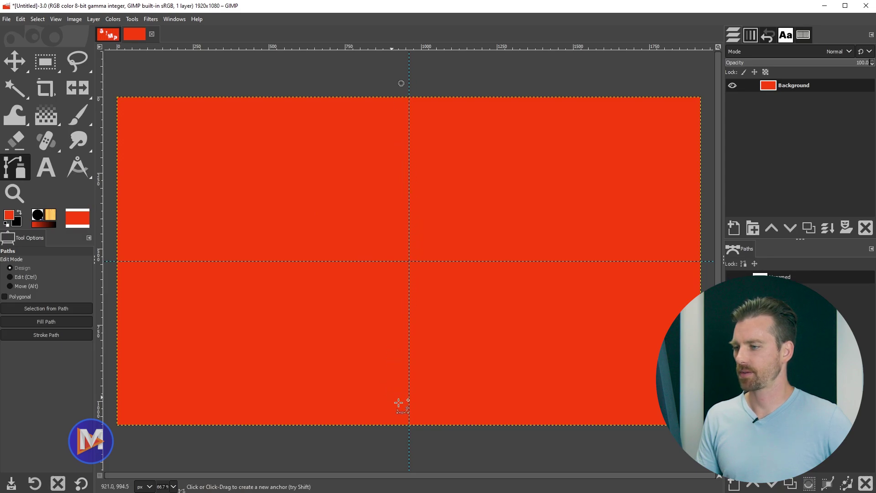
left_click(398, 438)
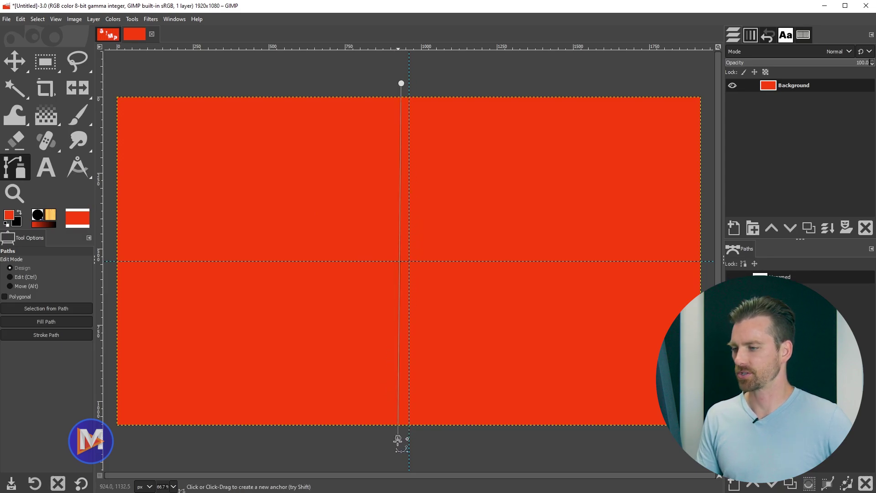
left_click_drag(398, 438, 408, 437)
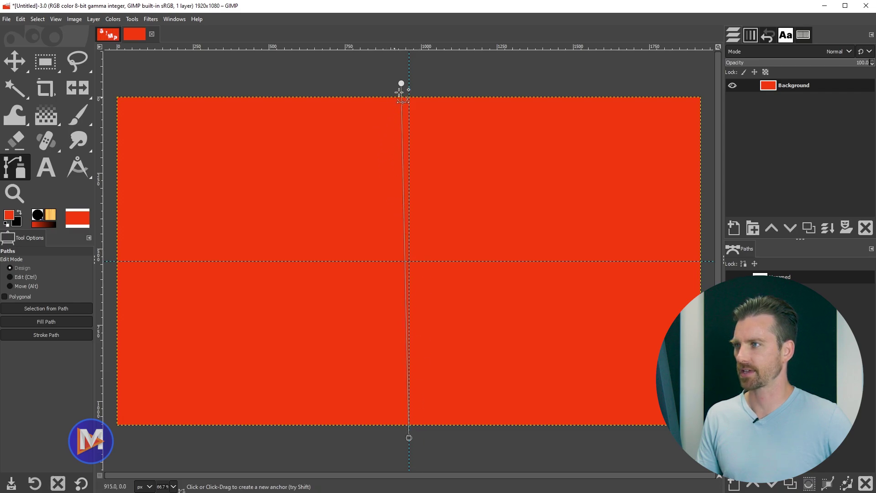
left_click_drag(402, 82, 409, 82)
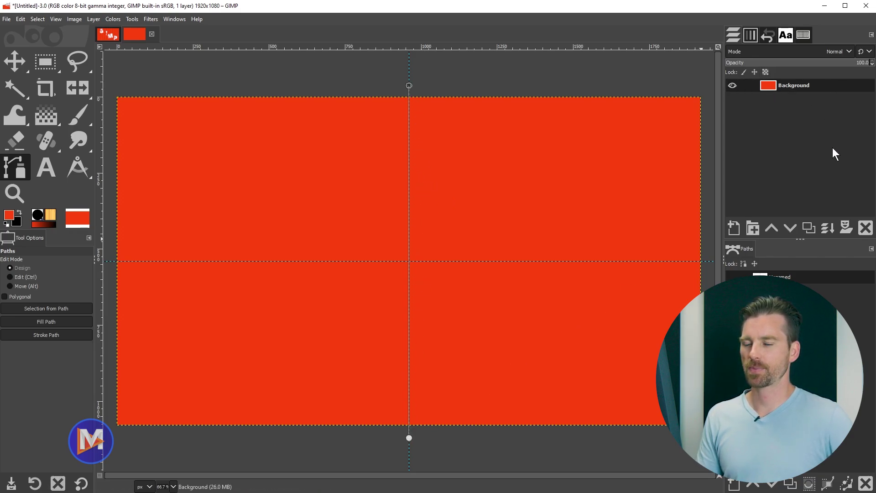
Add a transparent layer named 'Line' above Background and make black the foreground colour.
left_click(733, 229)
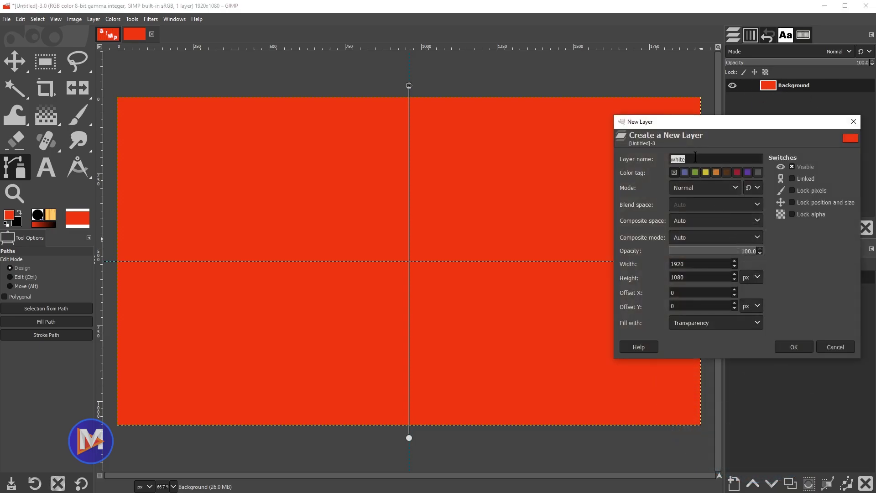
type("Lin")
left_click(794, 347)
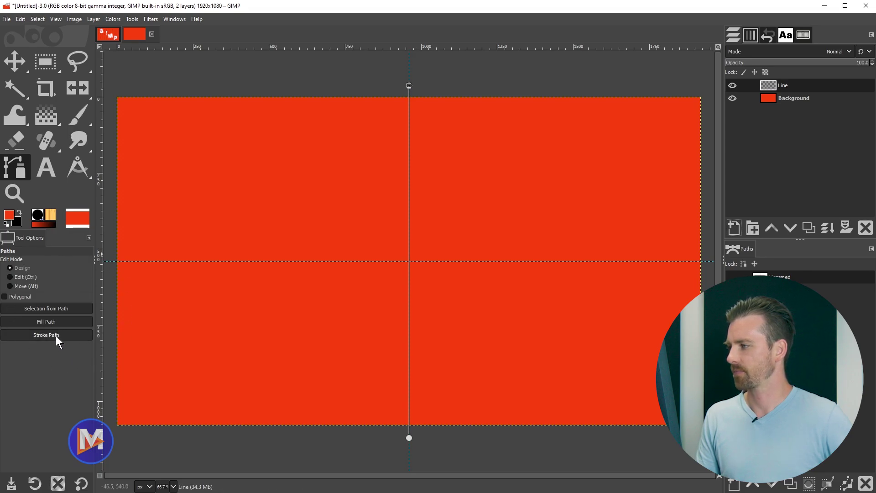
left_click(20, 213)
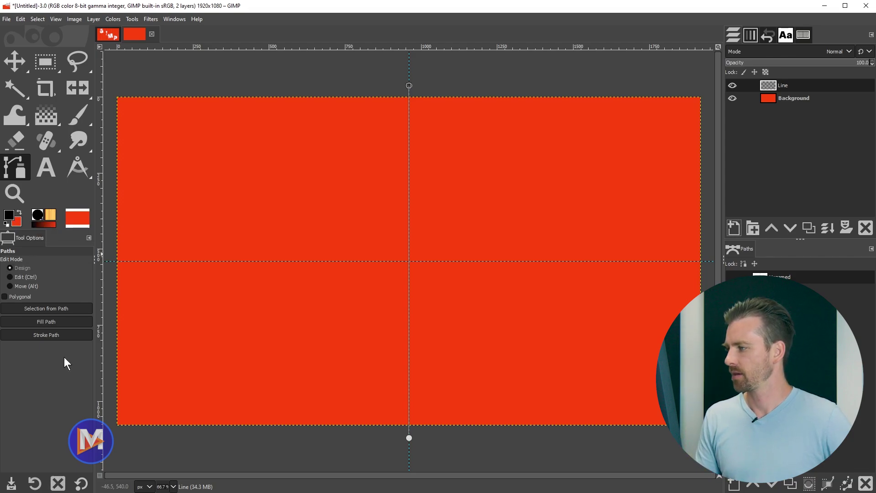
Stroke the path on the Line layer with a solid 50 px black line.
left_click(53, 335)
left_click_drag(85, 260, 167, 174)
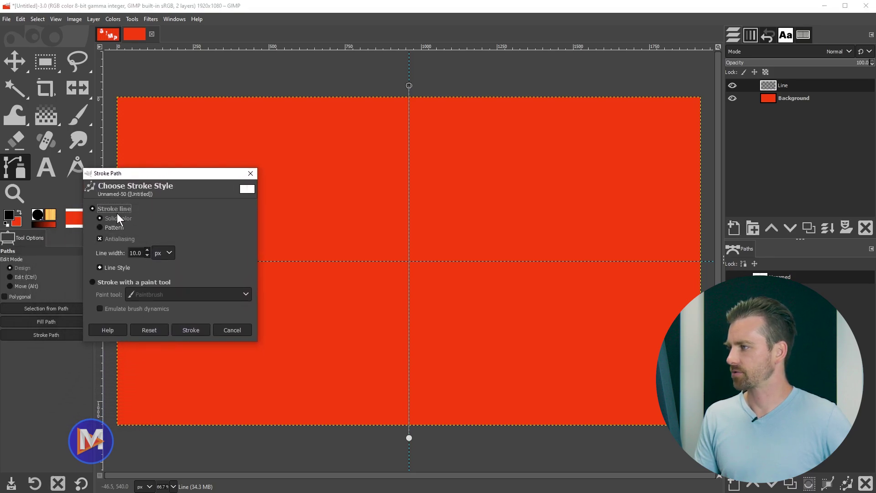
left_click(132, 252)
type("2")
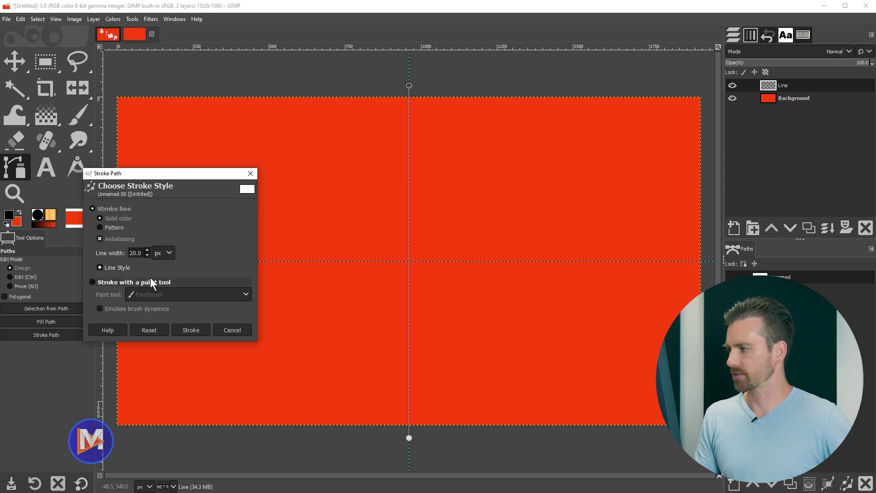
left_click(126, 253)
type("5")
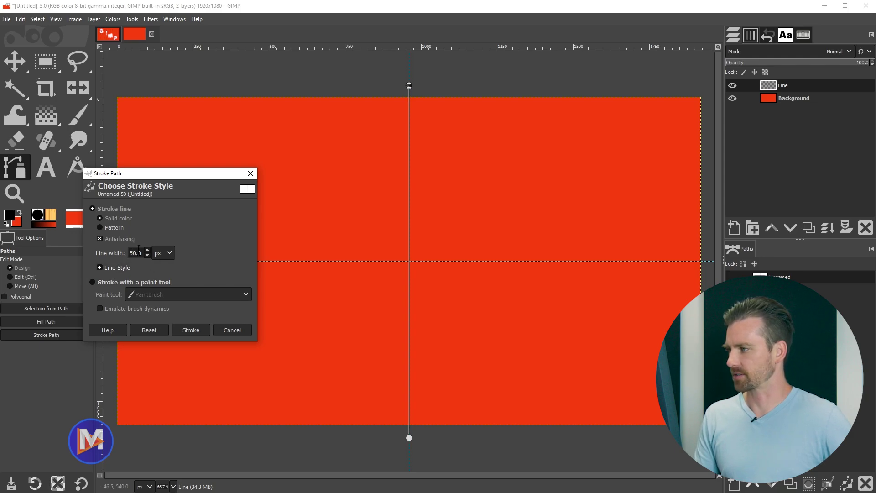
left_click(111, 267)
left_click(173, 329)
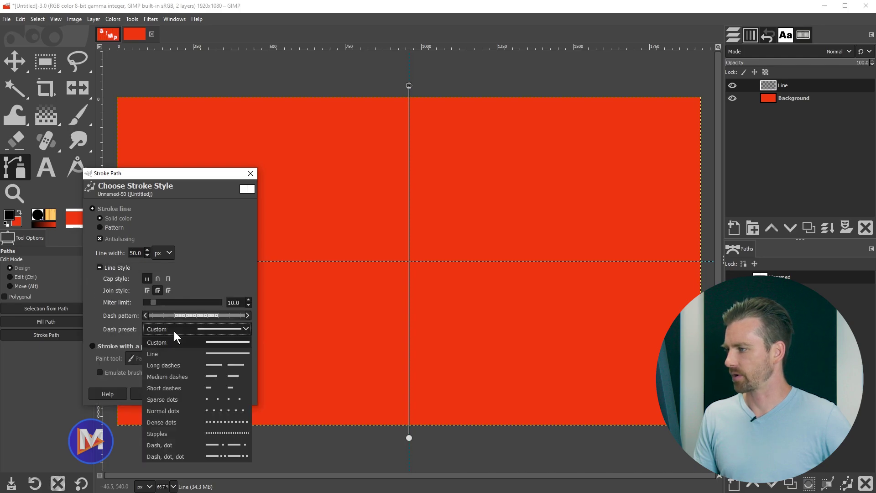
left_click(184, 353)
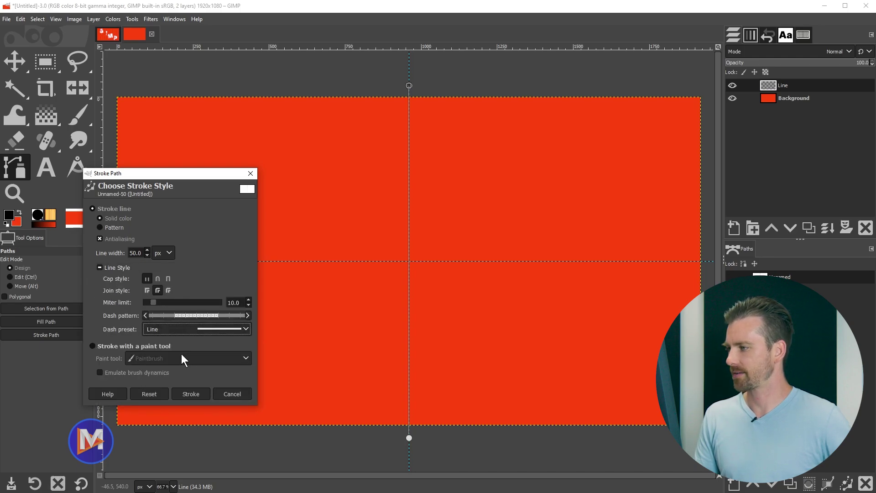
left_click(193, 393)
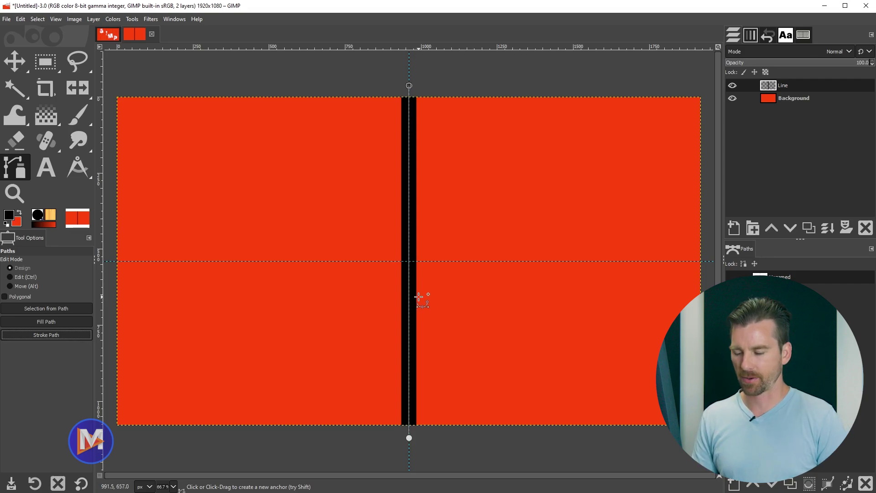
Apply the Waves filter via action search with amplitude 11.6, period 180.3 and shifted Center Y.
key("slash")
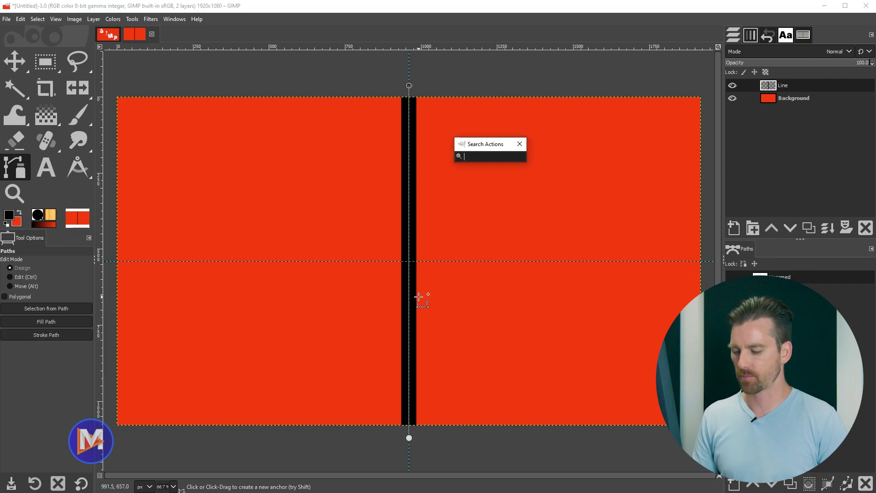
type("wav")
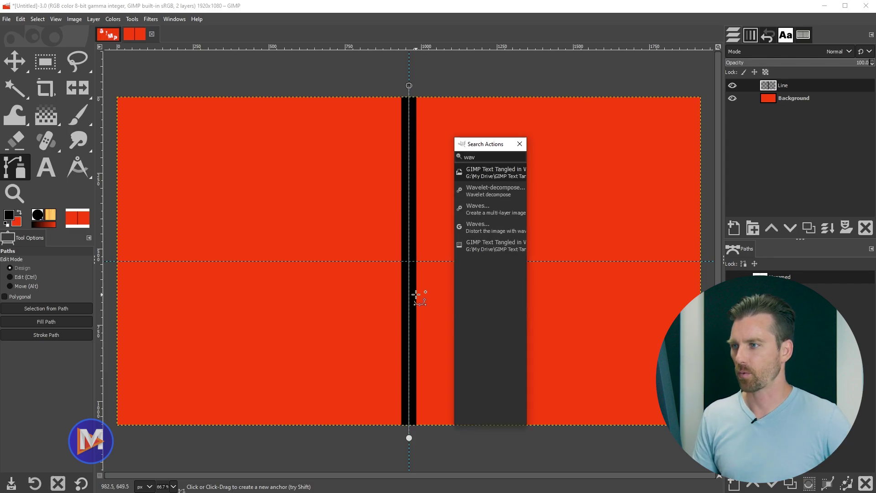
left_click(475, 228)
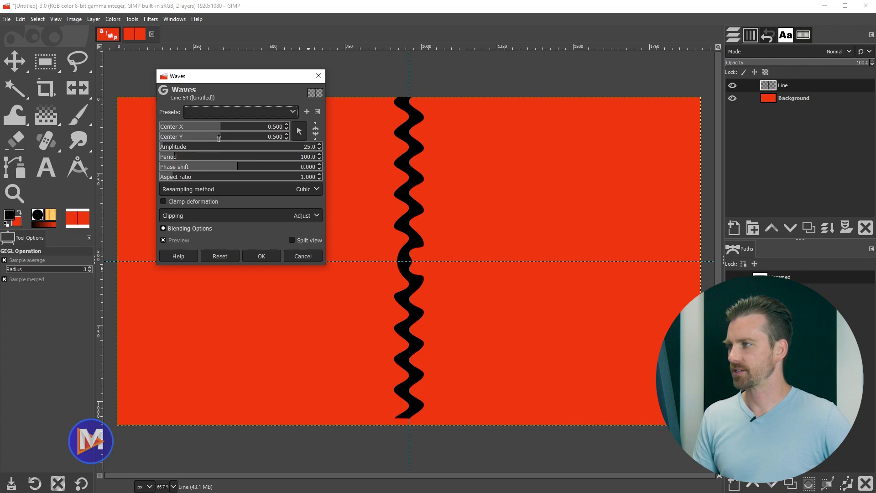
left_click_drag(217, 138, 30, 147)
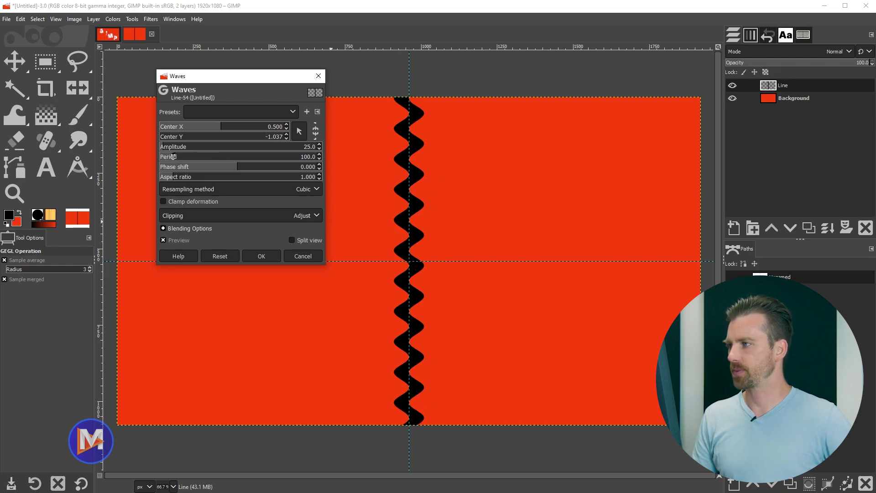
left_click_drag(174, 157, 184, 153)
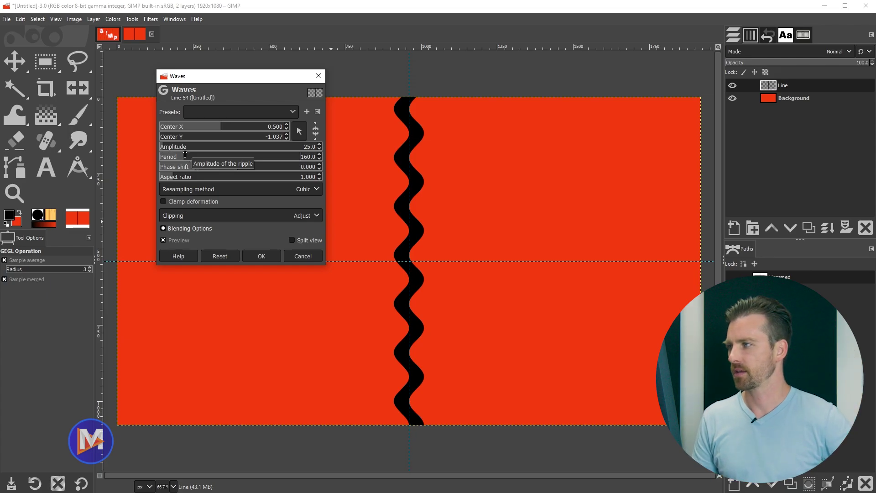
left_click_drag(185, 157, 187, 158)
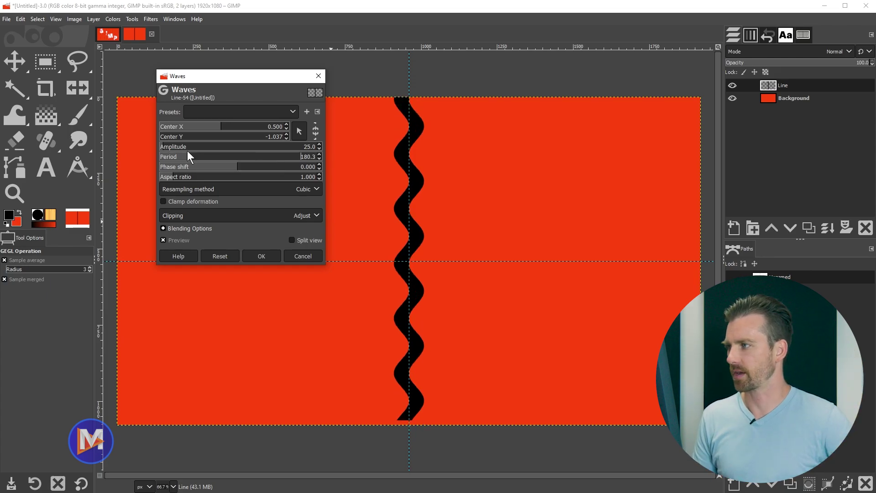
left_click(185, 147)
left_click_drag(182, 149, 161, 147)
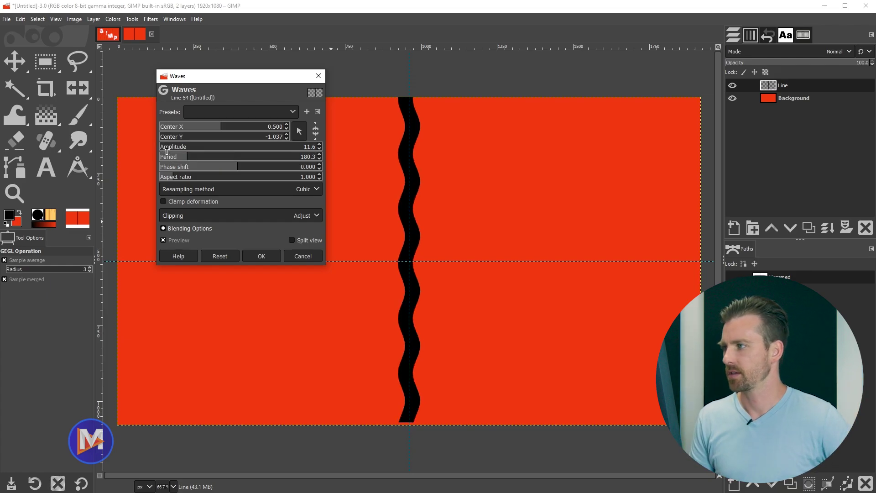
Set the wave period to 177.4, adjust Center Y, apply Waves, and lock the Line layer's alpha.
left_click(189, 157)
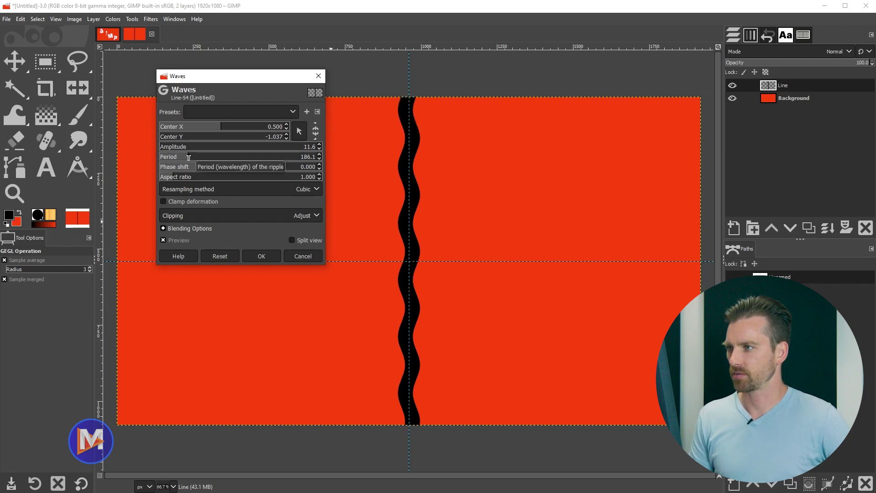
left_click_drag(188, 158, 186, 157)
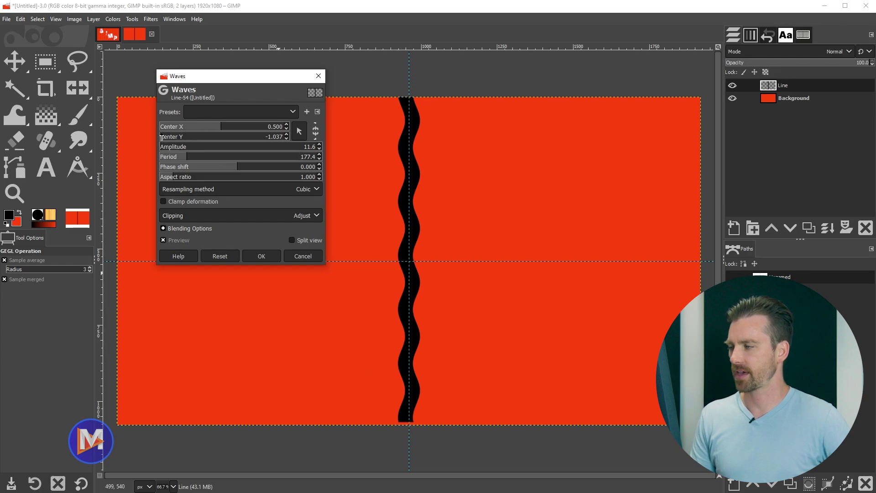
left_click_drag(162, 137, 28, 142)
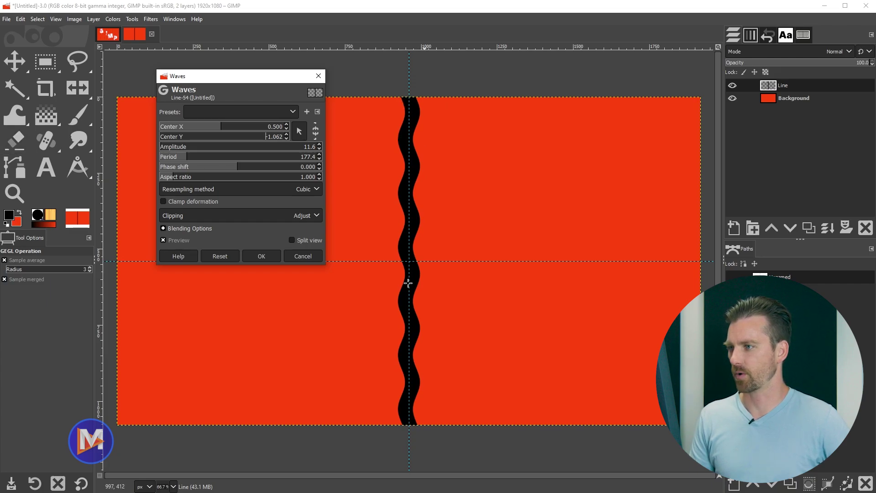
left_click(261, 256)
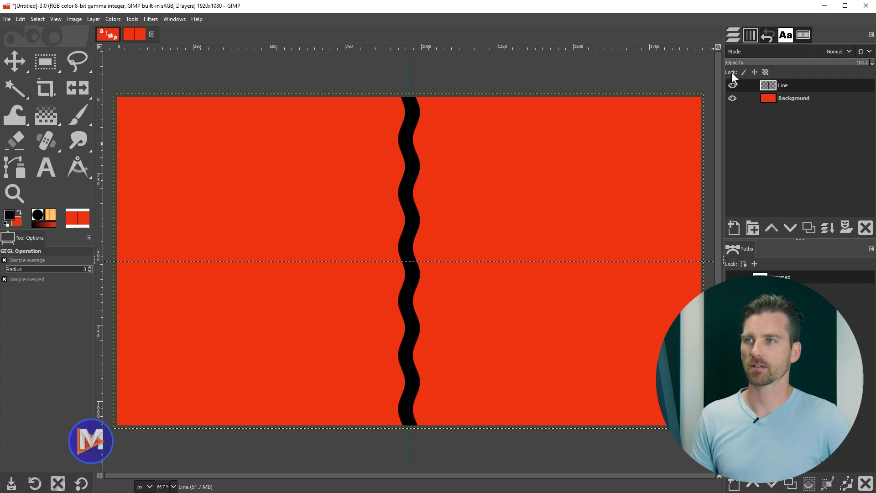
left_click(765, 72)
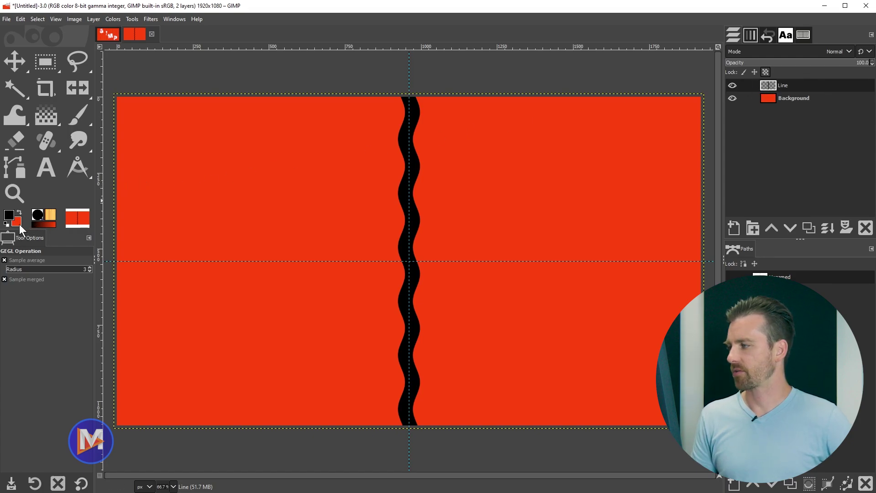
Fill the alpha-locked wavy line with the red background colour.
mouse_move(17, 223)
left_mouse_down()
mouse_move(412, 215)
mouse_move(441, 248)
left_mouse_up()
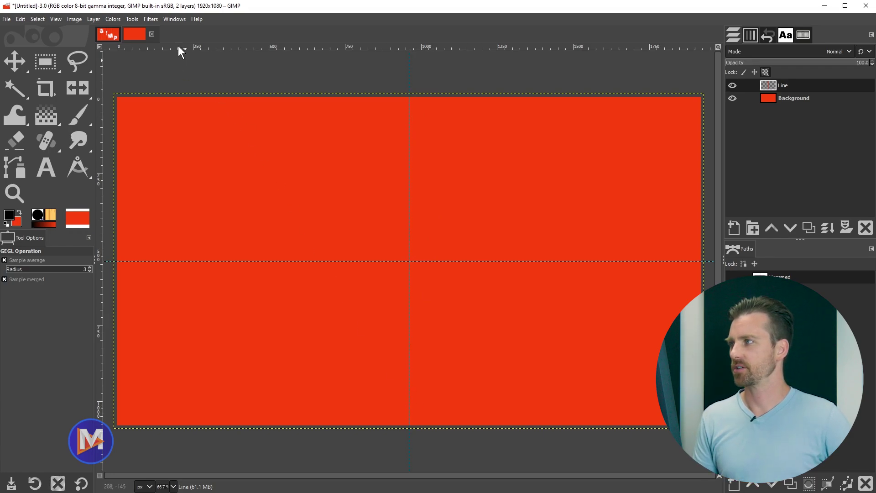
Add a drop shadow to the red wavy line with blur 6.60, offsets 14.452 and opacity 0.5.
left_click(151, 18)
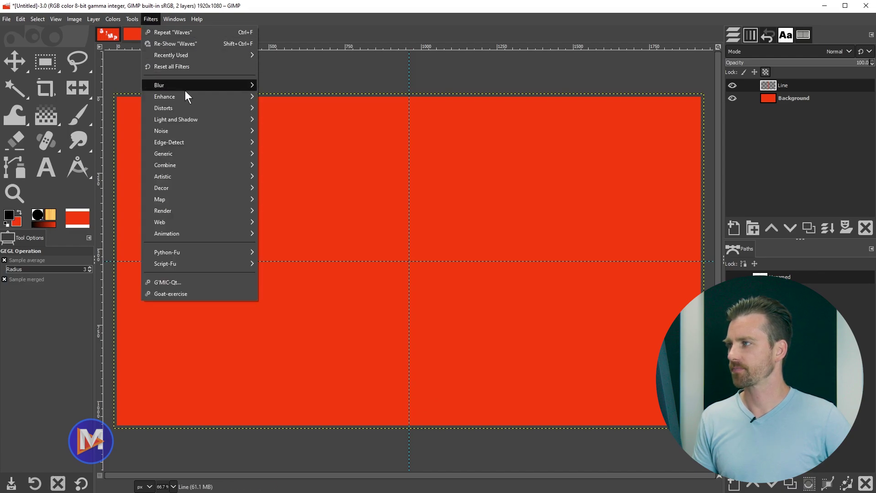
mouse_move(189, 117)
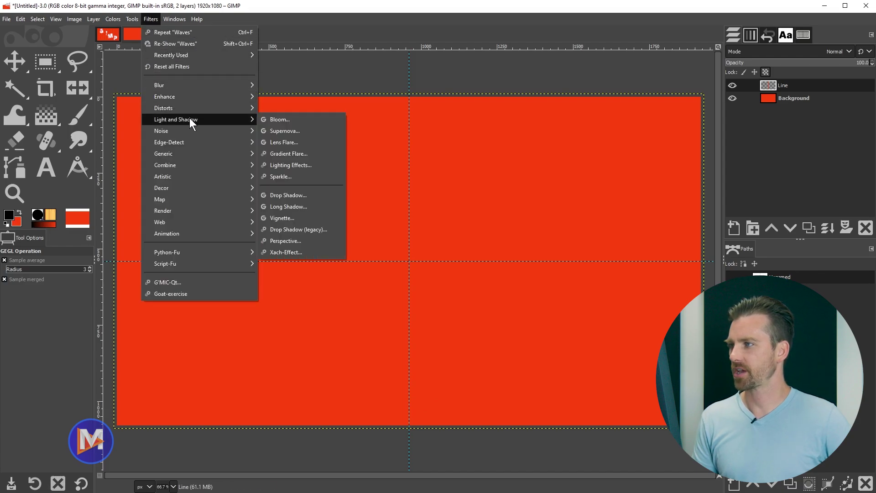
left_click(280, 196)
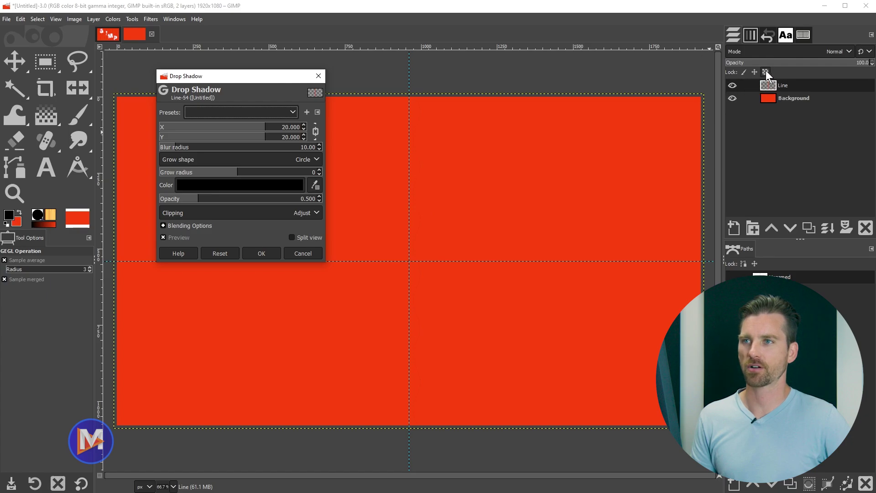
left_click(765, 72)
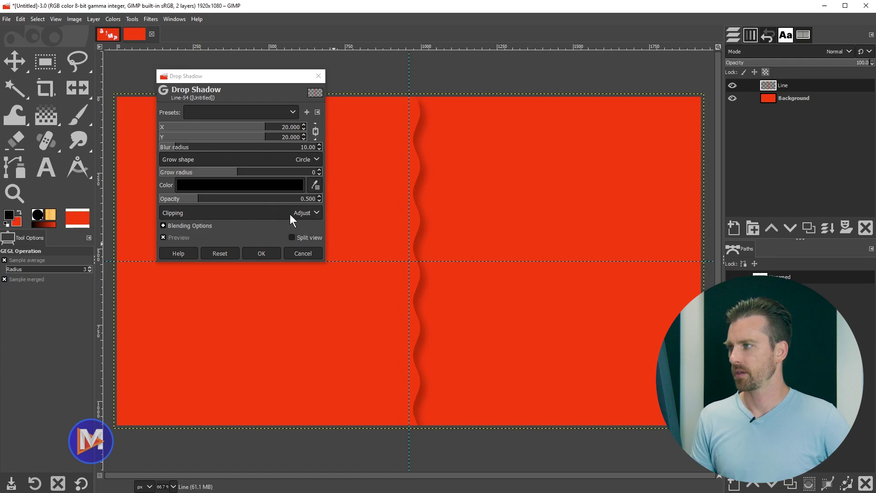
left_click(174, 147)
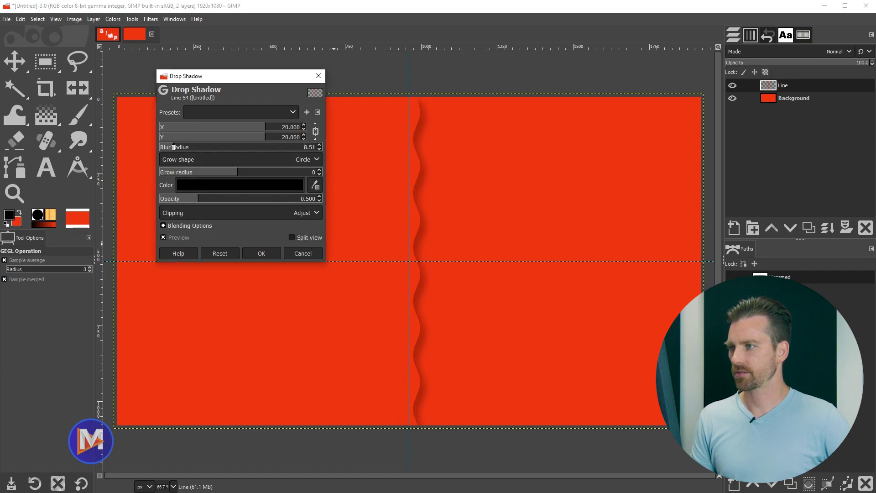
left_click_drag(174, 147, 171, 147)
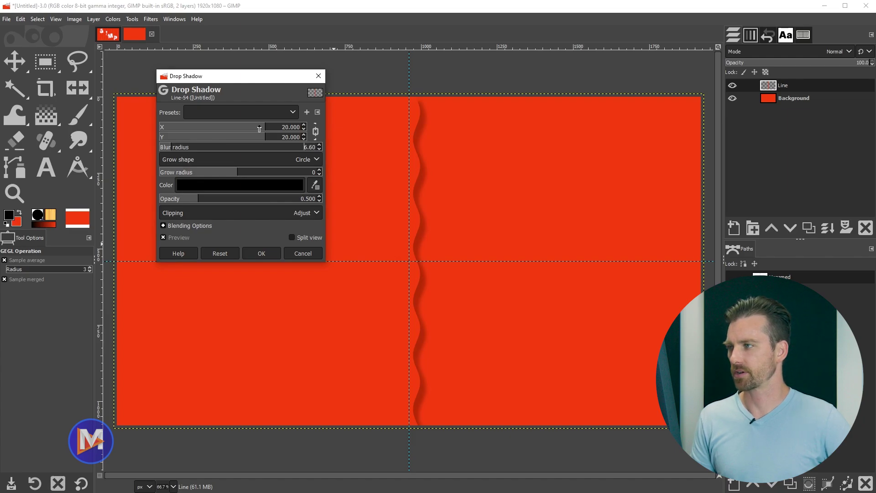
left_click_drag(260, 137, 255, 135)
mouse_move(196, 198)
left_mouse_down()
mouse_move(181, 199)
mouse_move(199, 200)
left_mouse_up()
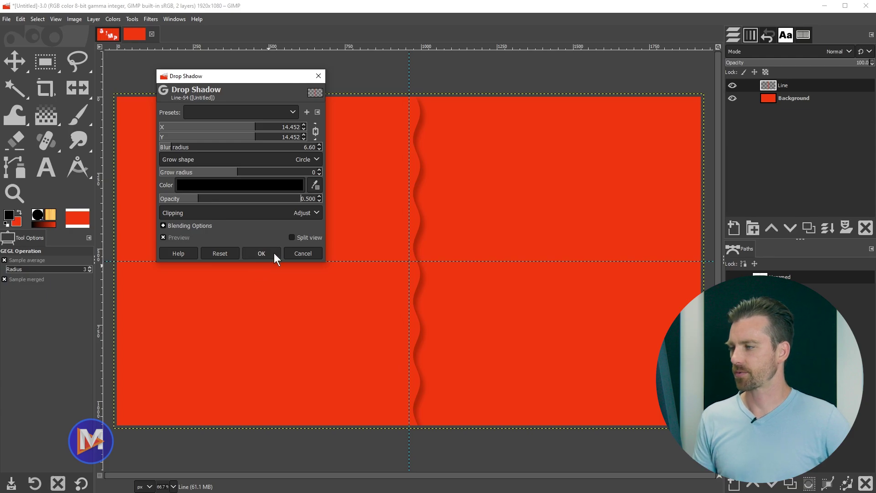
left_click(261, 254)
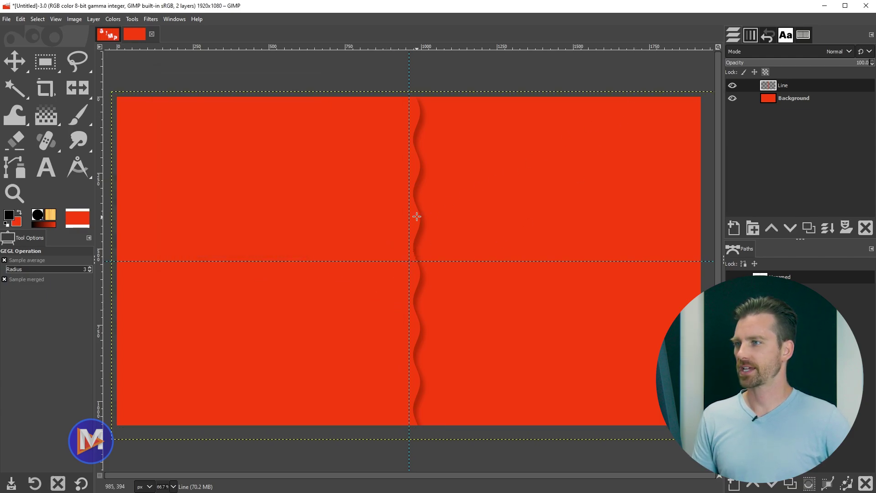
Crop the Line layer to its content, then duplicate it repeatedly up to Line copy #9.
left_click(93, 19)
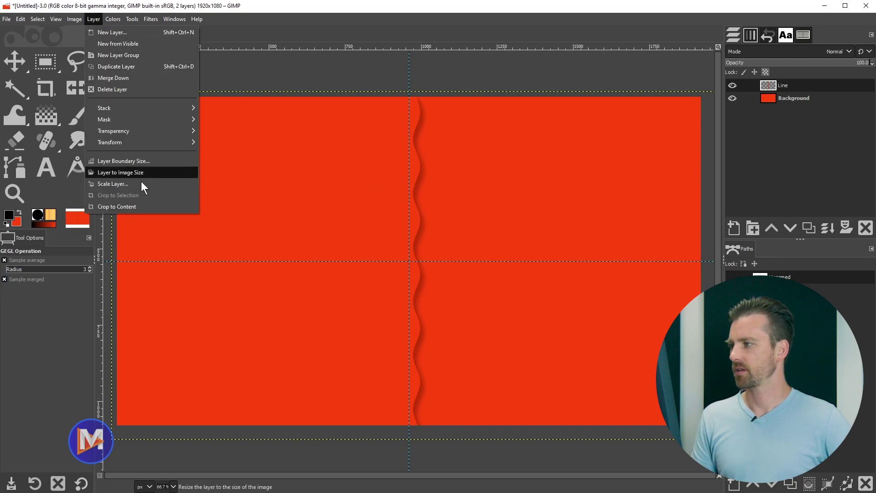
left_click(136, 206)
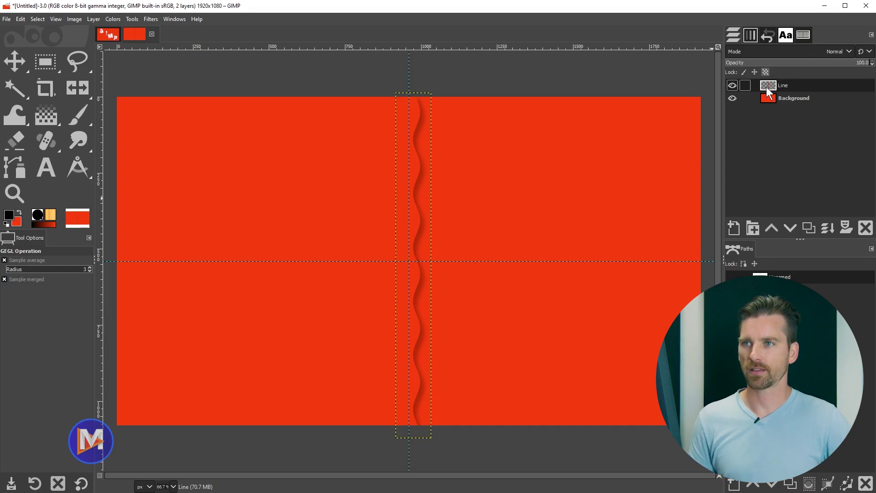
left_click(808, 227)
left_click(808, 227)
left_click(808, 227)
left_click(808, 227)
left_click(808, 227)
left_click(807, 227)
left_click(807, 227)
left_click(808, 227)
left_click(807, 227)
left_click(808, 227)
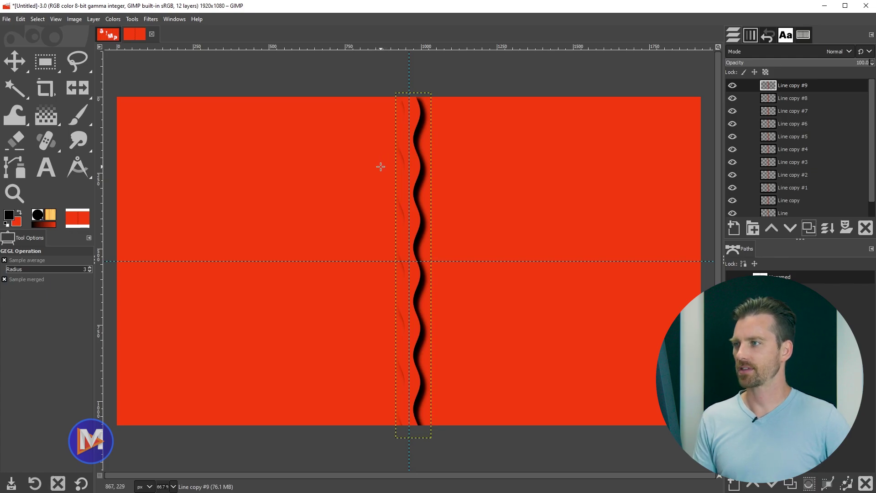
Try distributing all the stacked line layers horizontally with the Align tool, then undo it.
key("q")
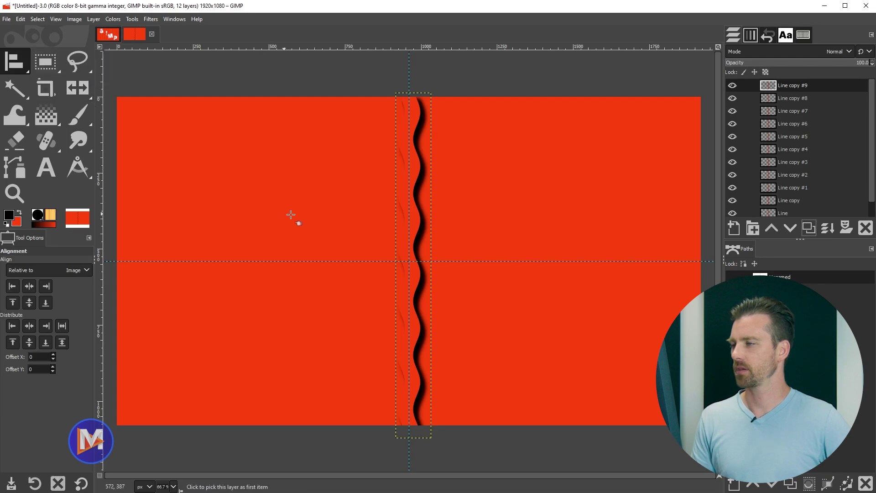
mouse_move(388, 77)
left_mouse_down()
mouse_move(426, 231)
mouse_move(451, 452)
left_mouse_up()
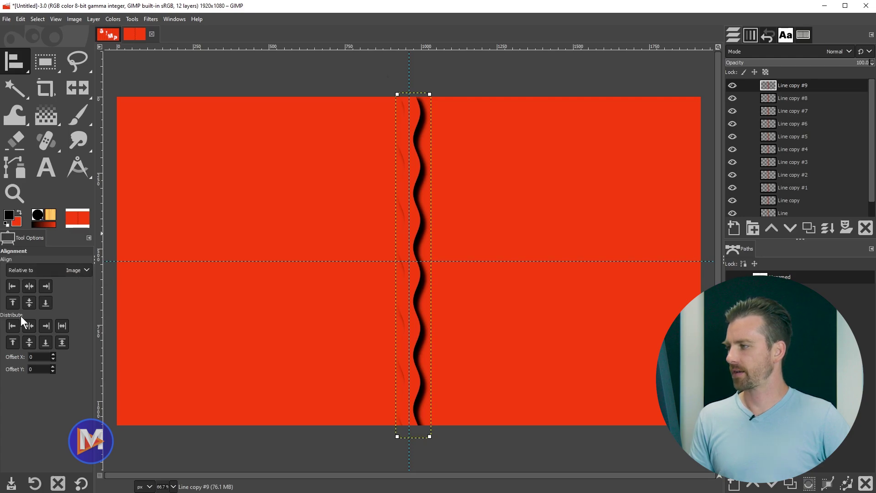
left_click(62, 324)
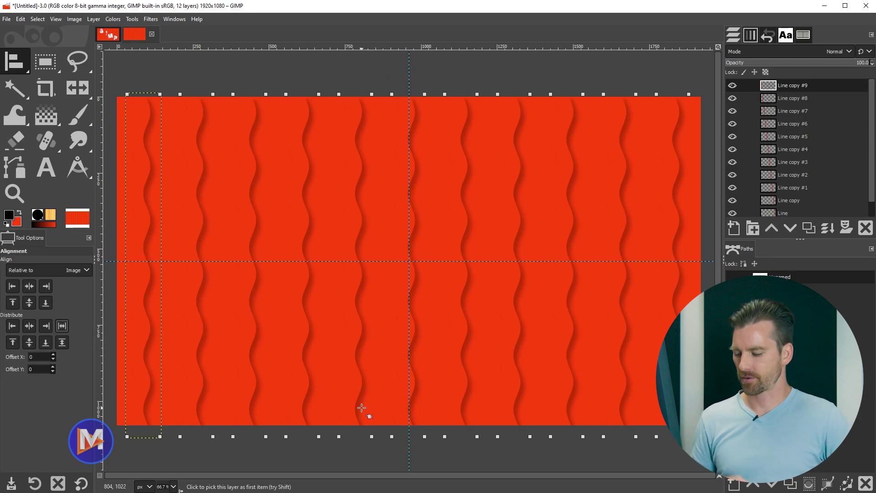
key("ctrl+z")
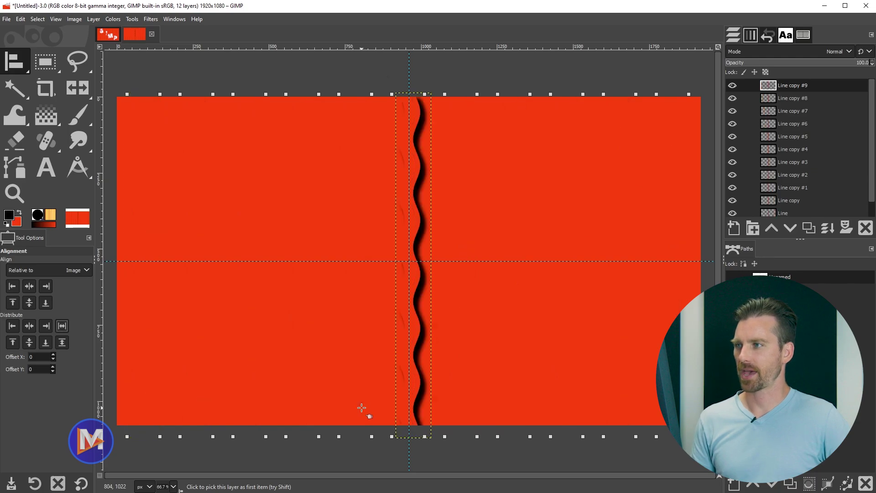
Add Line copy #10 and distribute all the lines evenly across the image width.
left_click(808, 227)
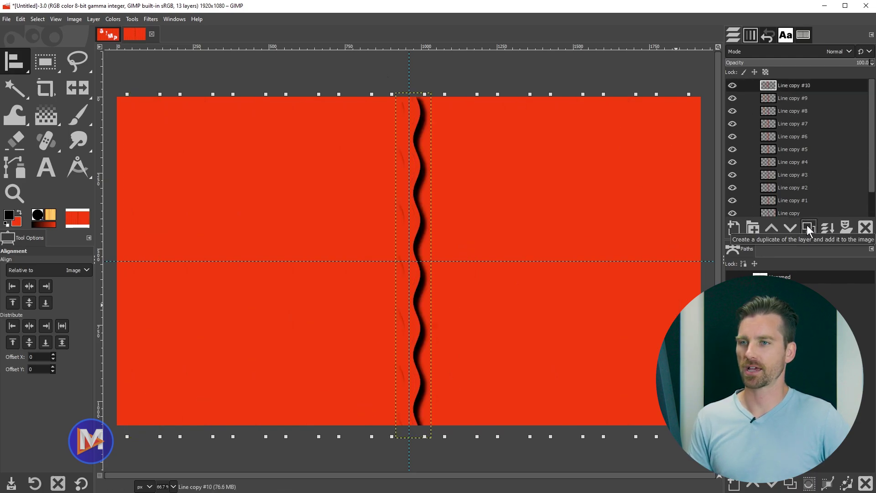
left_click_drag(378, 78, 452, 449)
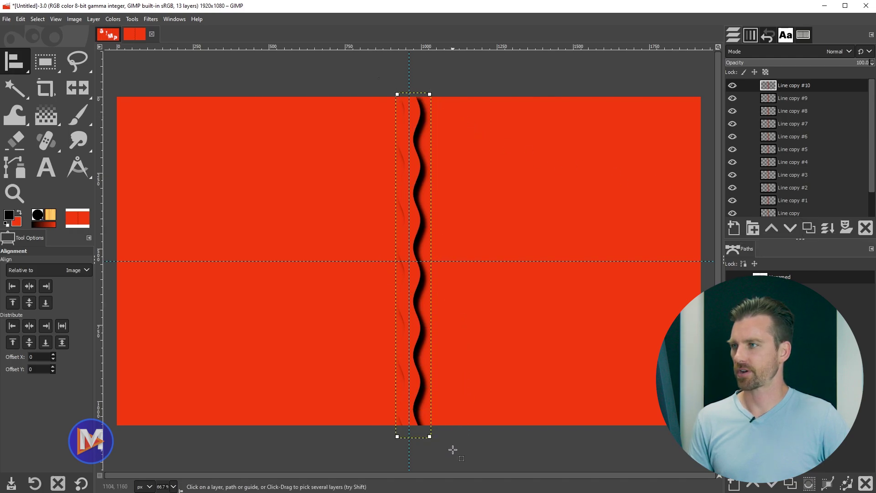
left_click(60, 326)
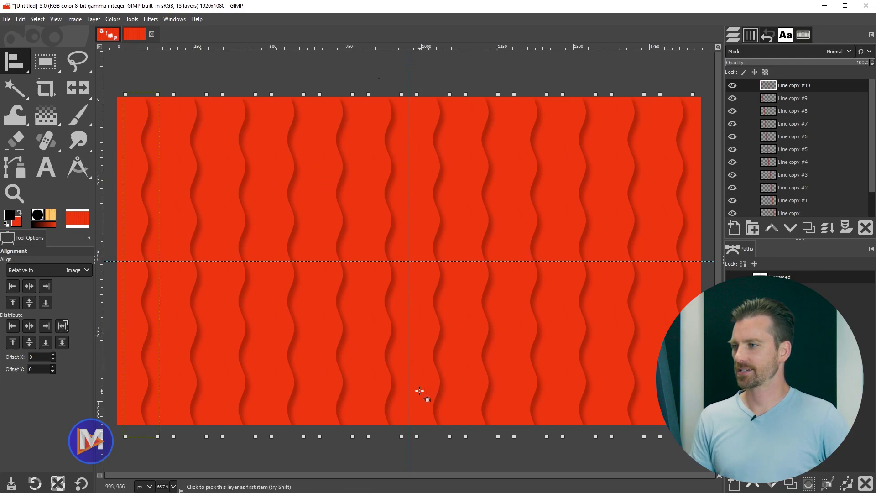
Set up the Text tool with a white foreground and the Segoe UI Heavy font.
left_click(50, 166)
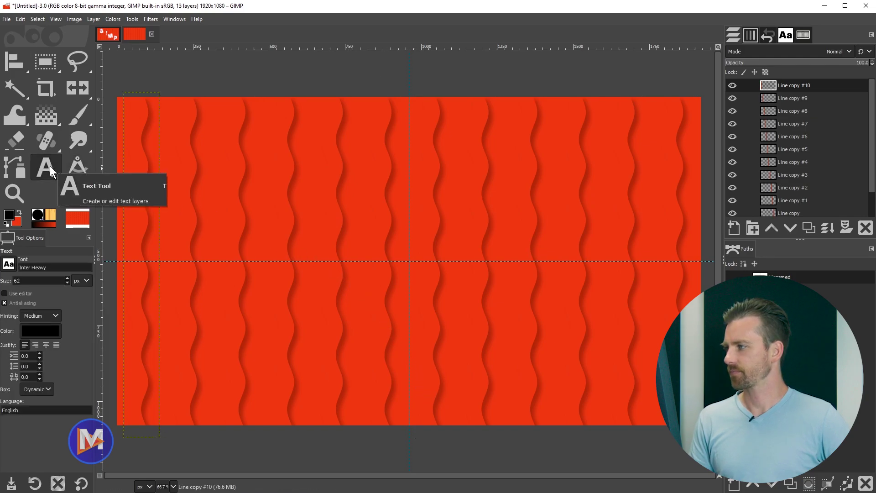
left_click(9, 222)
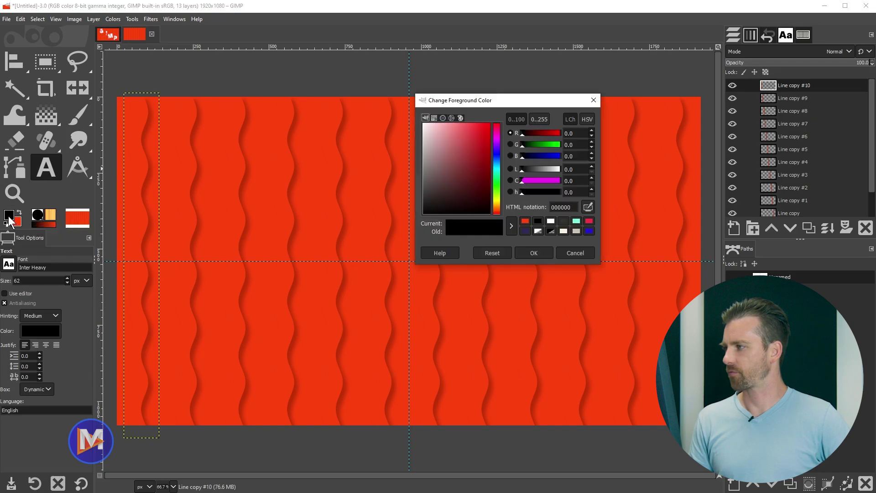
left_click_drag(428, 137, 415, 117)
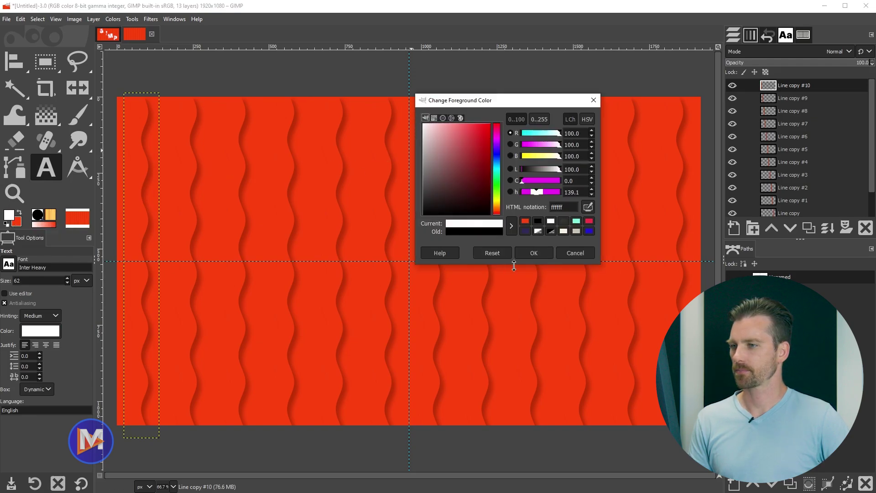
left_click(534, 254)
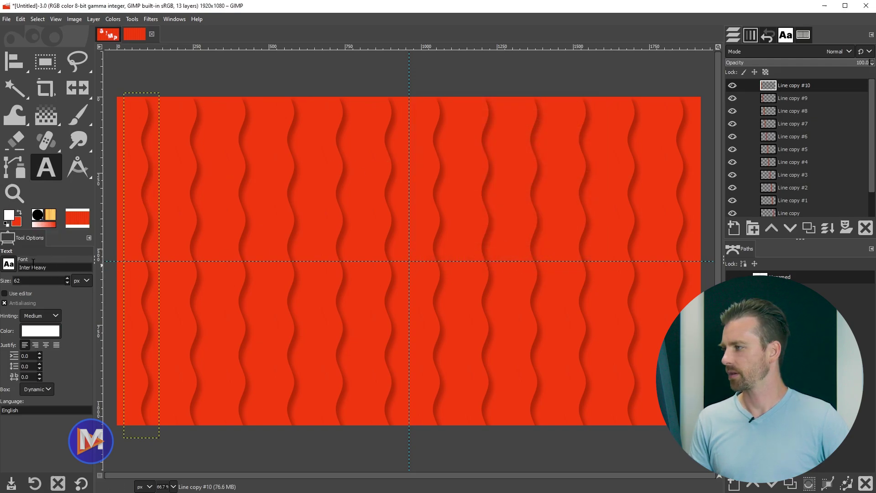
triple_click(56, 266)
type("se")
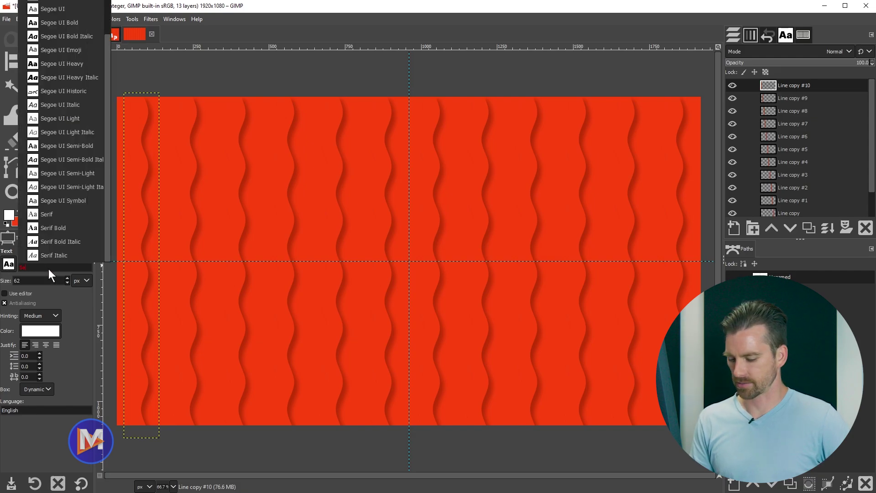
type("g")
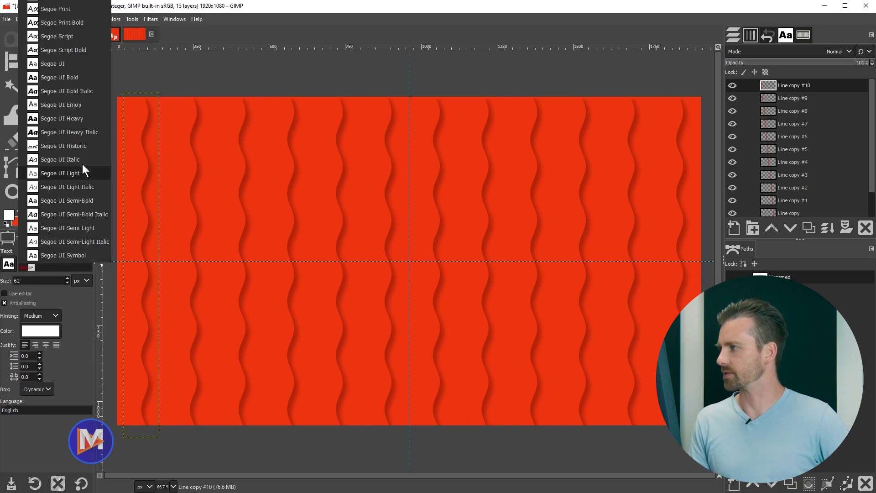
left_click(51, 119)
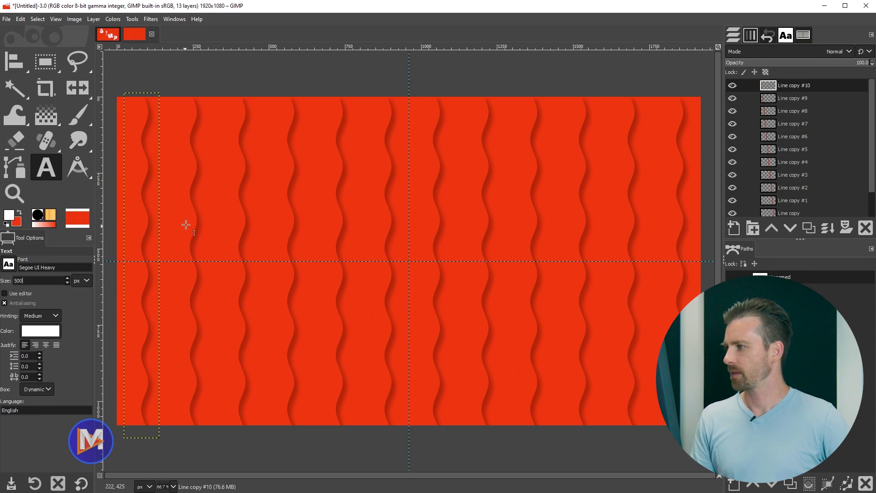
Type the letters G, I, M and P as separate text layers staggered across the canvas.
left_click(194, 171)
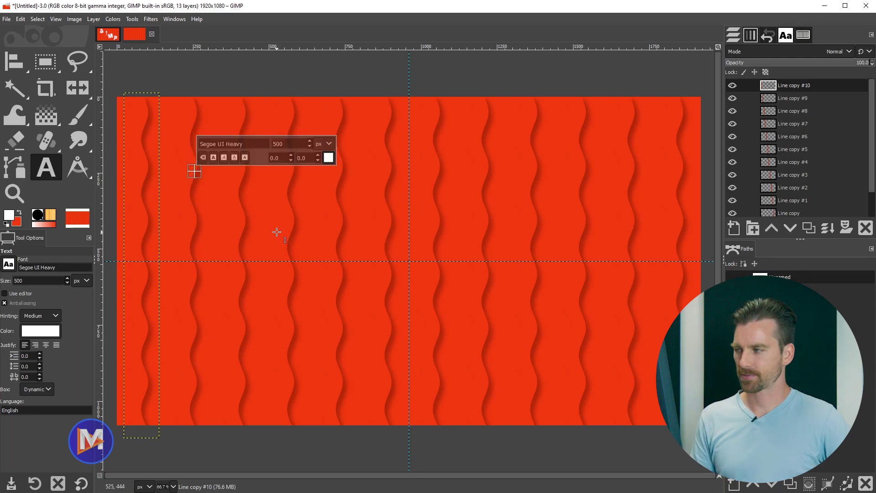
type("G")
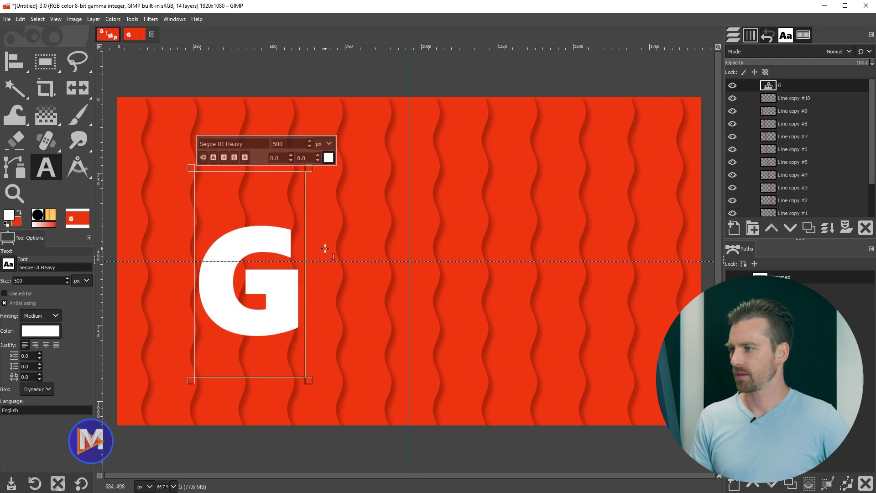
left_click(346, 234)
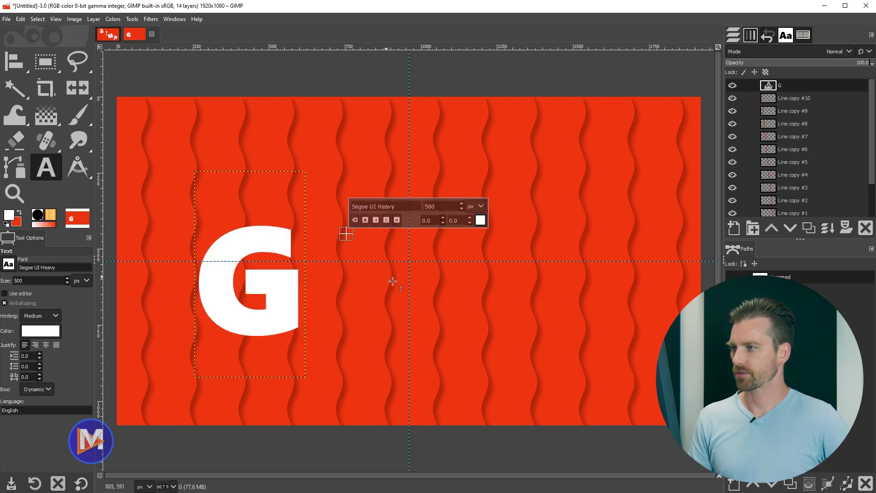
type("I")
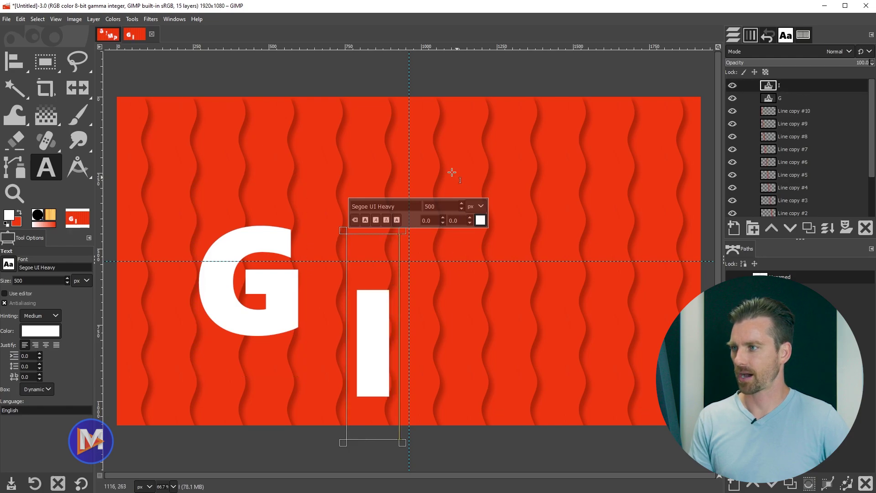
left_click(436, 163)
type("M")
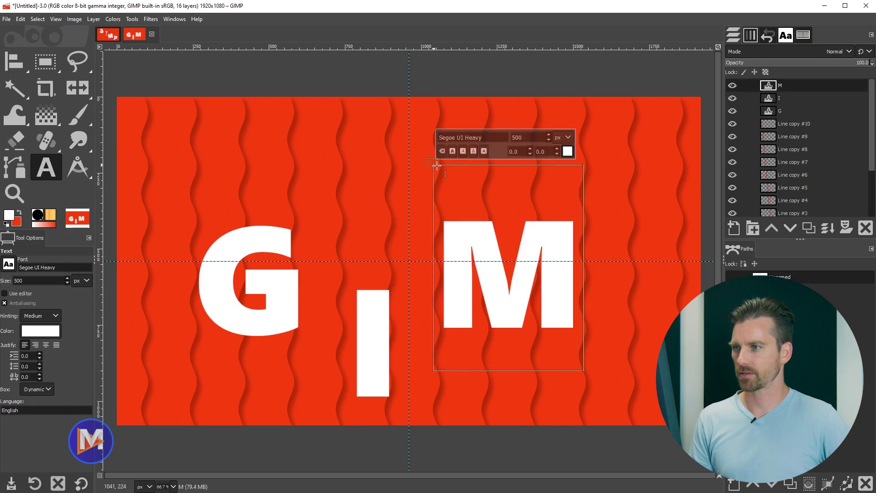
left_click(608, 281)
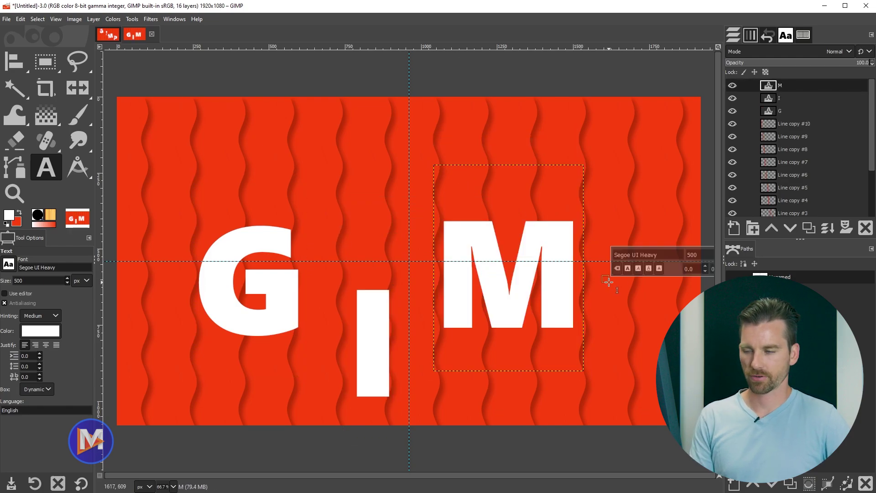
type("P")
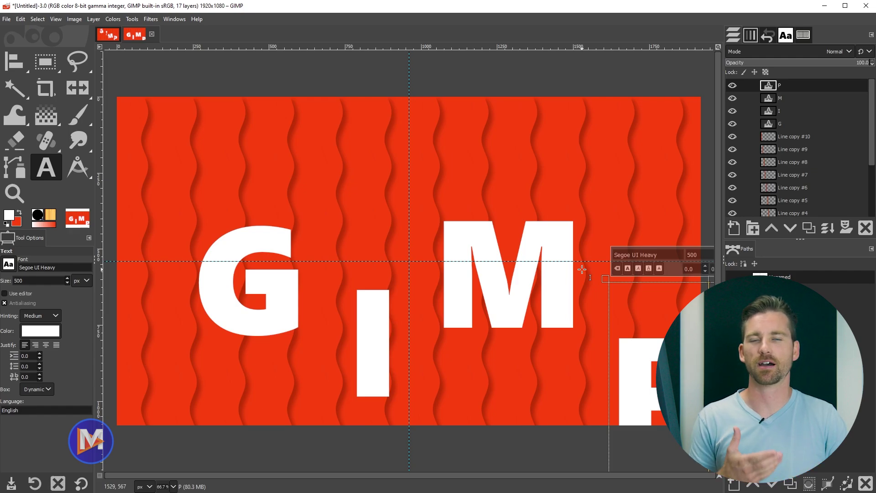
With the Move tool, drag G, I, M and P up and left into a diagonal stagger.
left_click(18, 59)
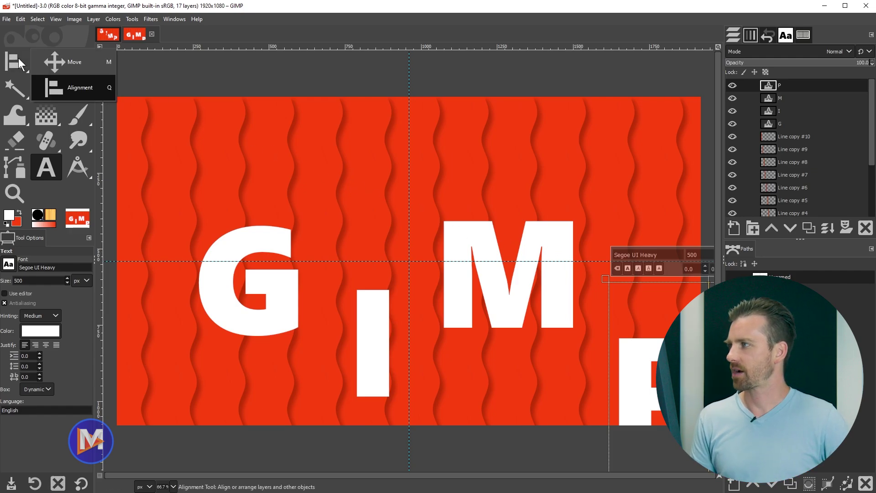
left_click(54, 65)
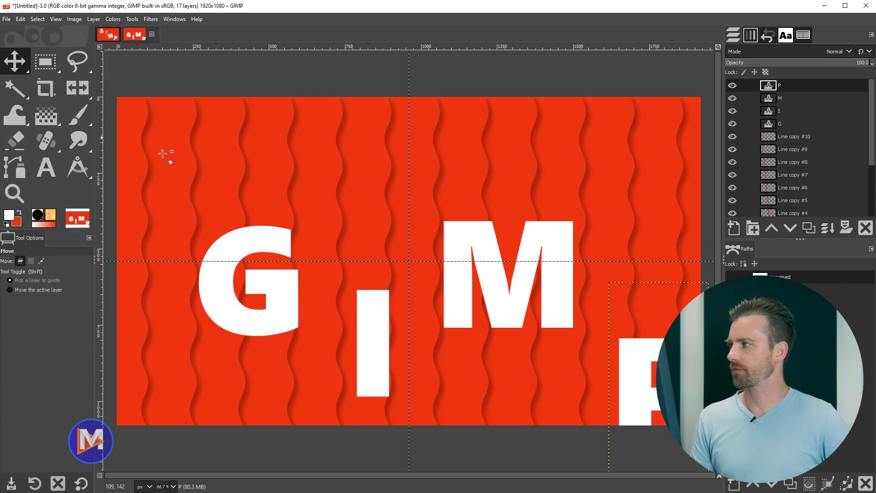
left_click_drag(249, 234, 224, 128)
left_click_drag(377, 336, 336, 225)
left_click_drag(473, 243, 438, 257)
left_click_drag(632, 366, 508, 302)
Fine-tune the I, M, G and P positions by a few pixels each.
left_click_drag(342, 229, 338, 223)
left_click_drag(433, 240, 430, 238)
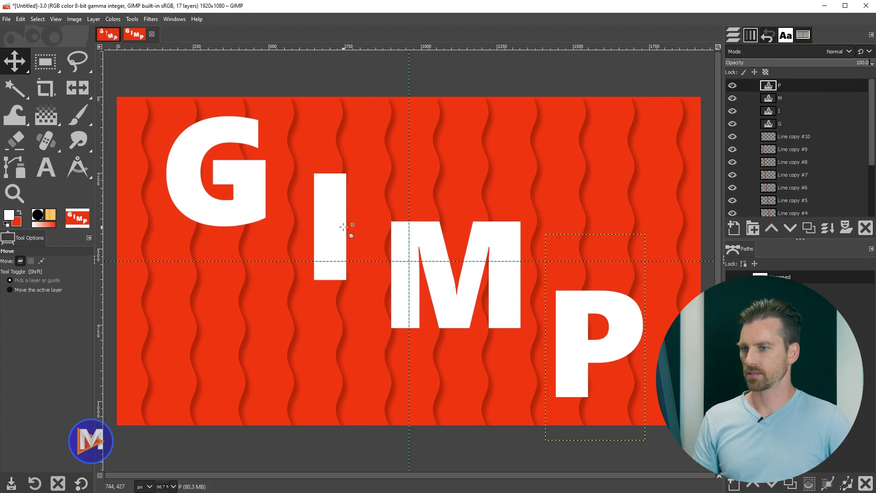
left_click_drag(250, 186, 252, 186)
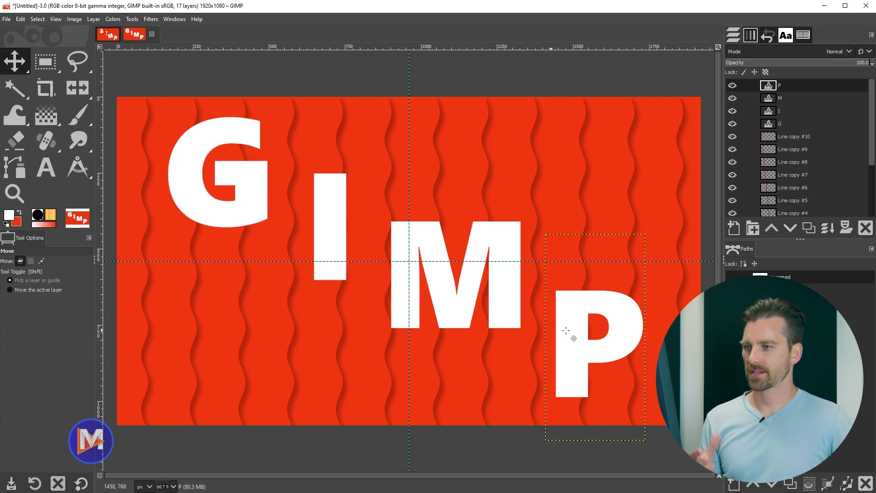
left_click_drag(568, 330, 565, 324)
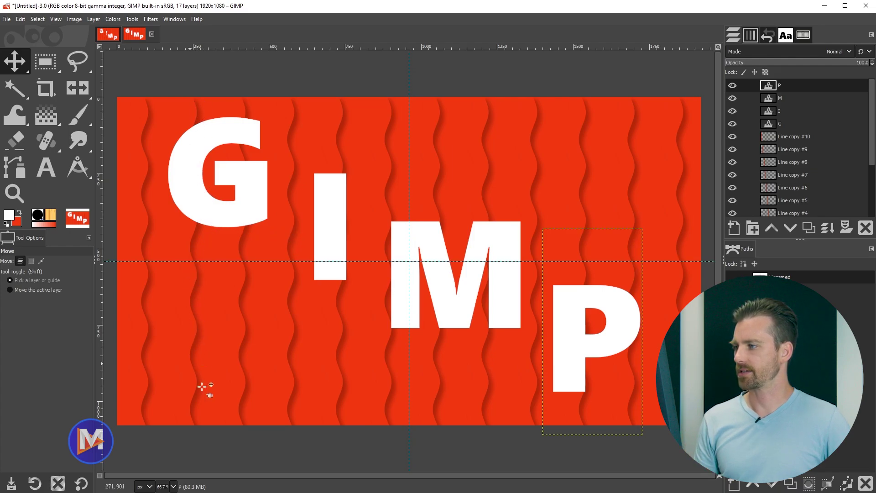
Raise Line copies #9, #6, #4 and #1 above the letters so waves cross G, I, M, P.
scroll(786, 137, "down", 3)
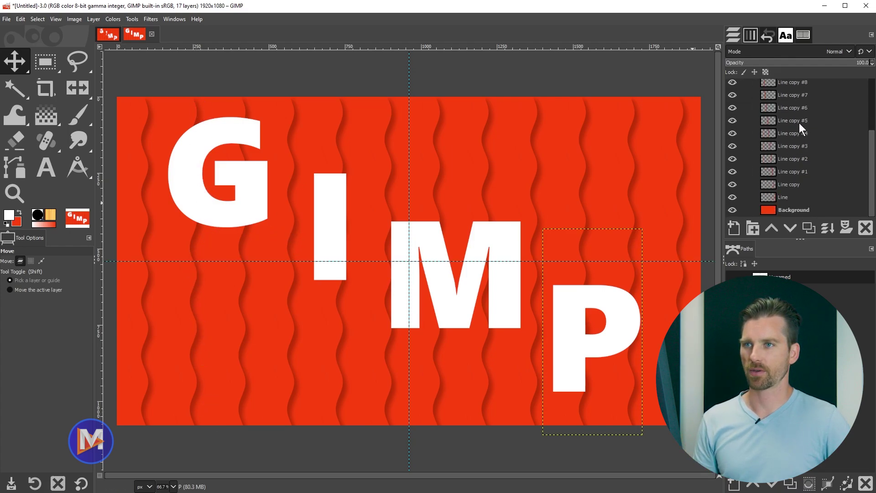
scroll(798, 123, "up", 3)
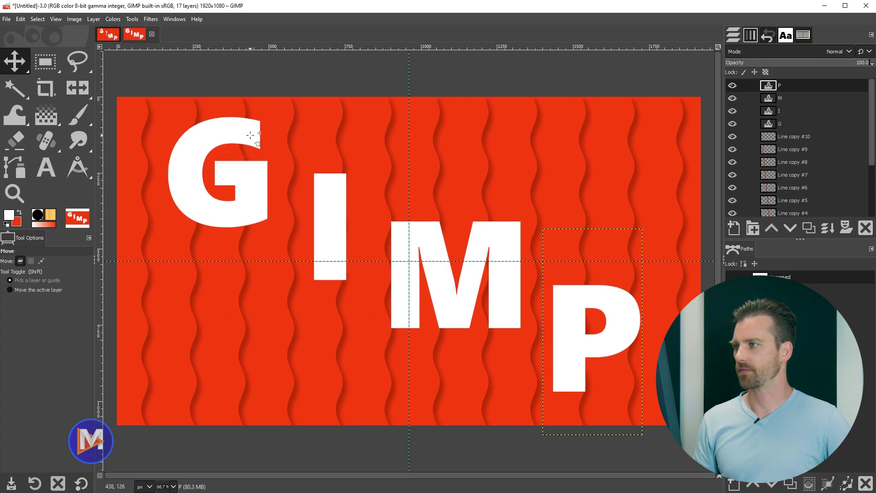
middle_click(191, 116, "alt")
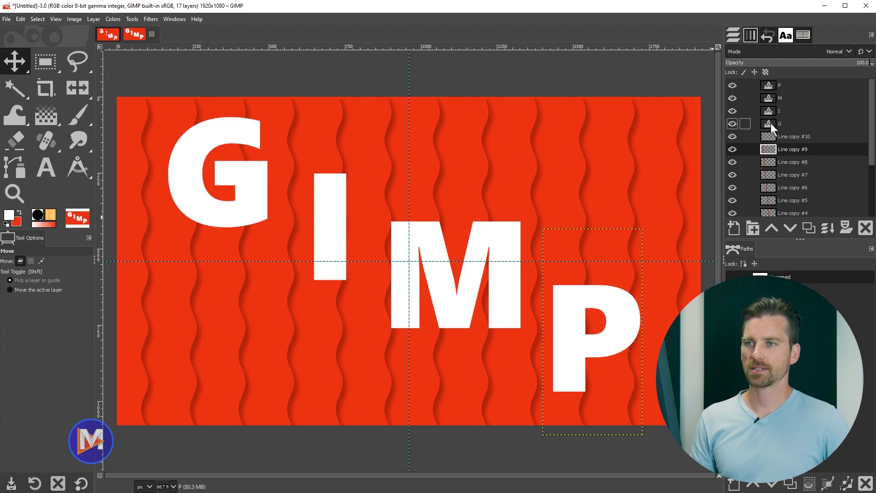
left_click(771, 227, "shift")
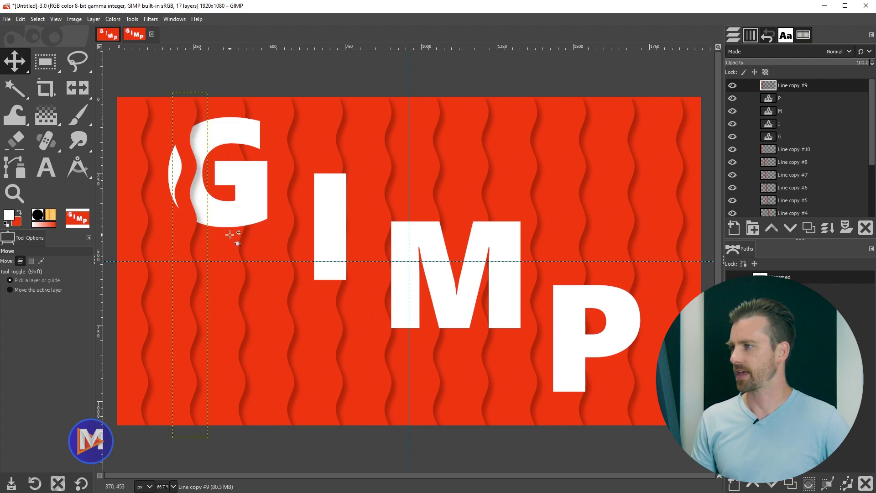
left_click(337, 149)
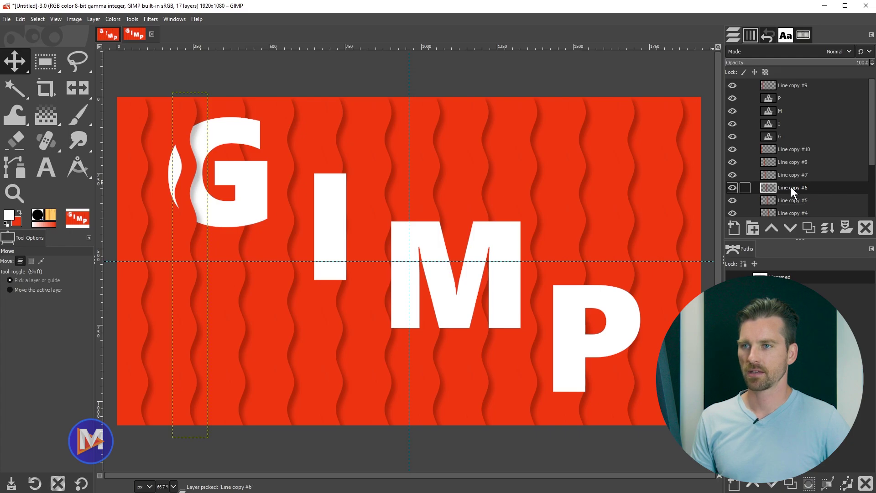
key("shift")
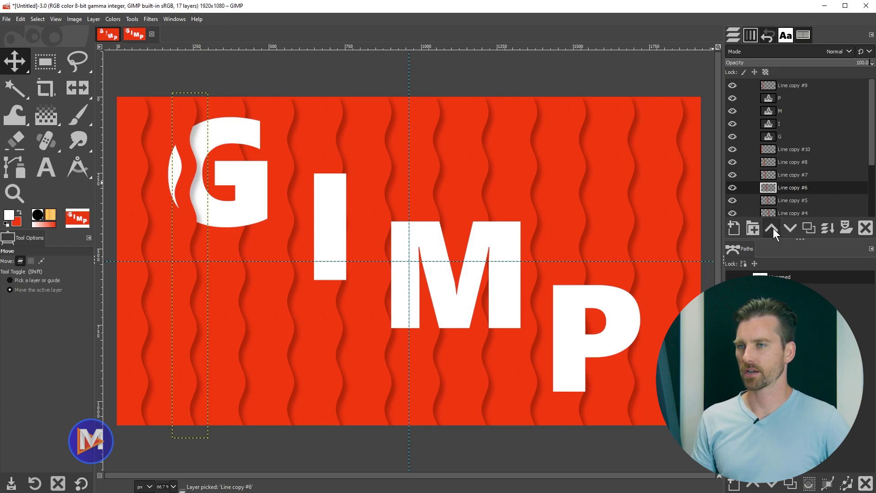
left_click(773, 228, "shift")
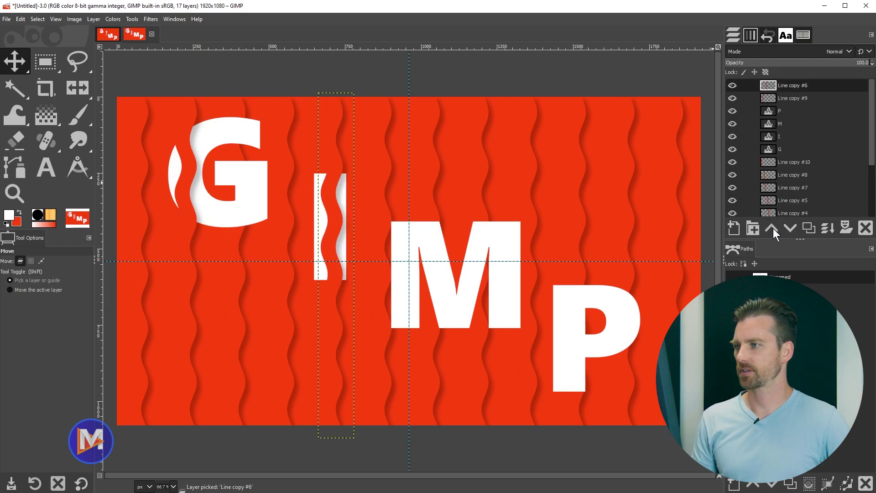
left_click(432, 201)
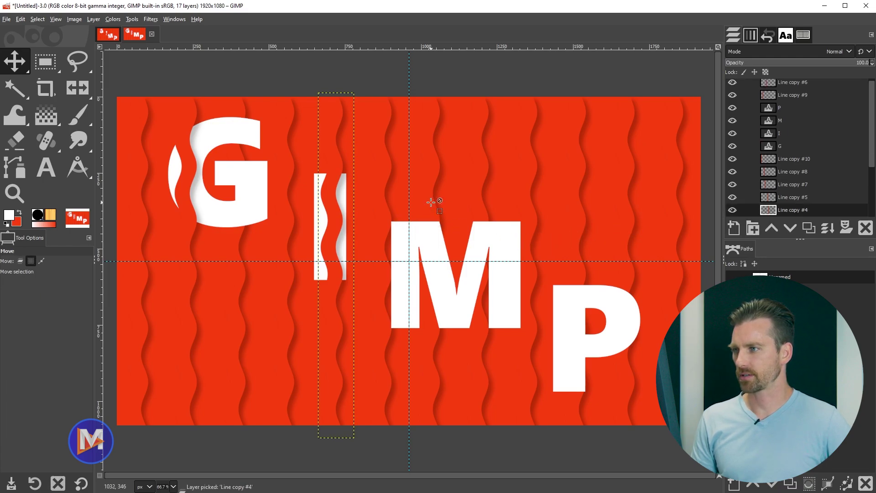
left_click(770, 228, "shift")
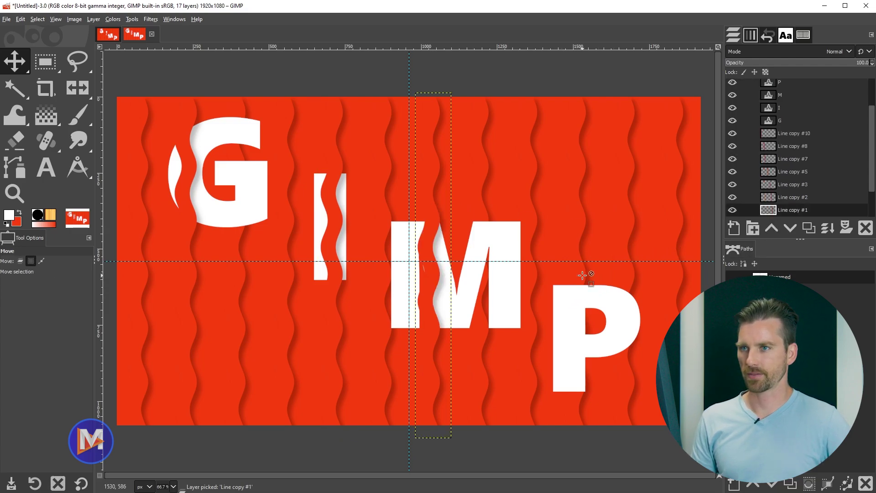
left_click(773, 228, "shift")
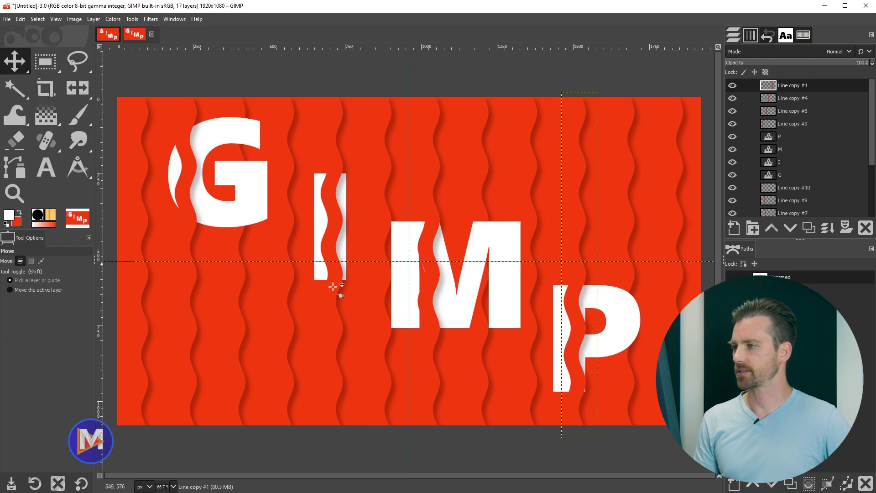
Shift the I, M and P letters a few pixels to the right under their waves.
left_click_drag(316, 227, 324, 218)
left_click(325, 218)
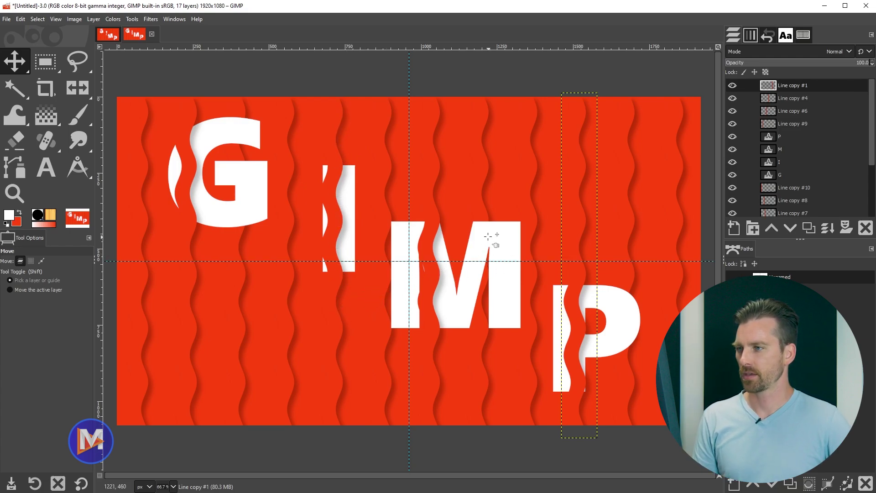
mouse_move(492, 242)
left_mouse_down()
mouse_move(499, 232)
mouse_move(503, 238)
left_mouse_up()
left_click_drag(614, 305, 623, 313)
left_click(557, 289)
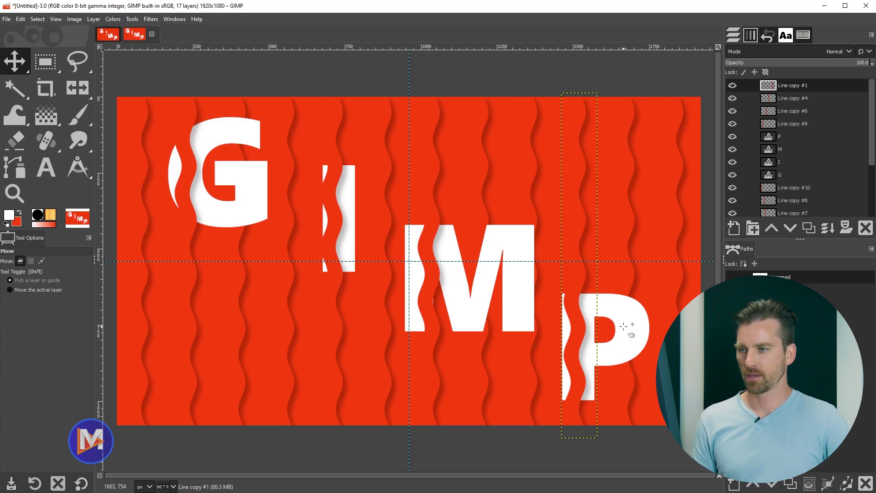
Rotate the G letter by -10.76° with NoHalo interpolation.
left_click(776, 177)
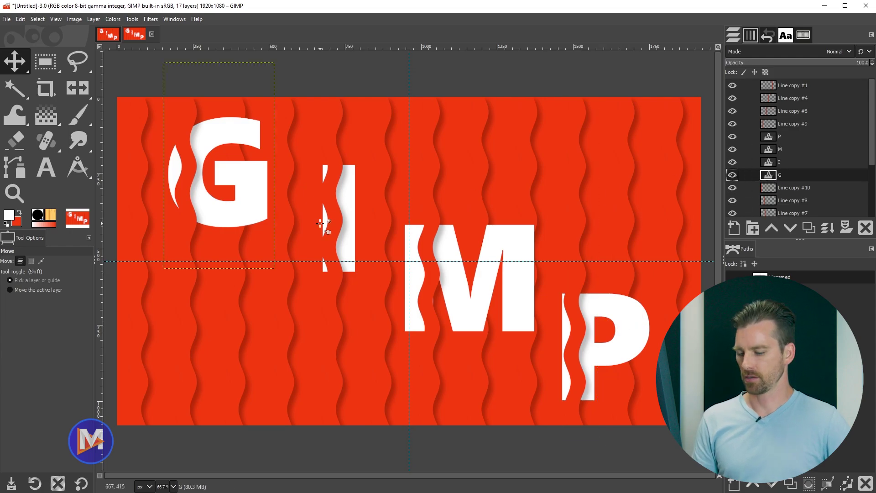
key("shift+r")
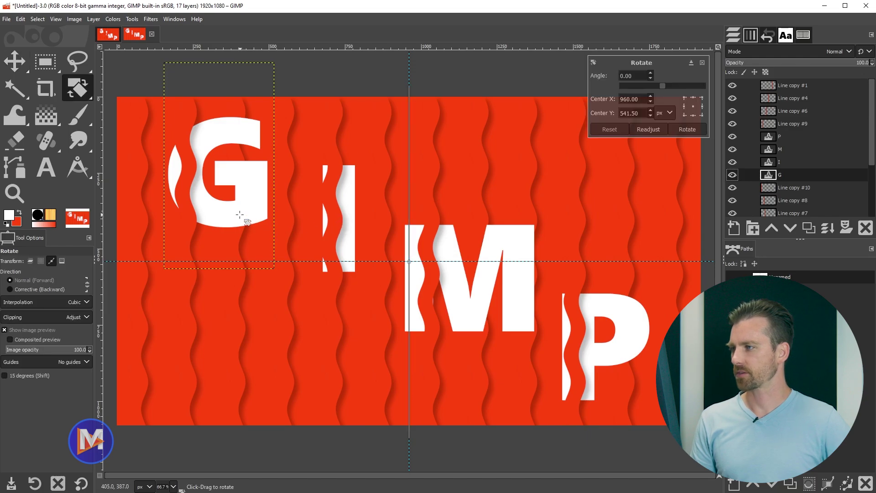
left_click_drag(239, 215, 255, 210)
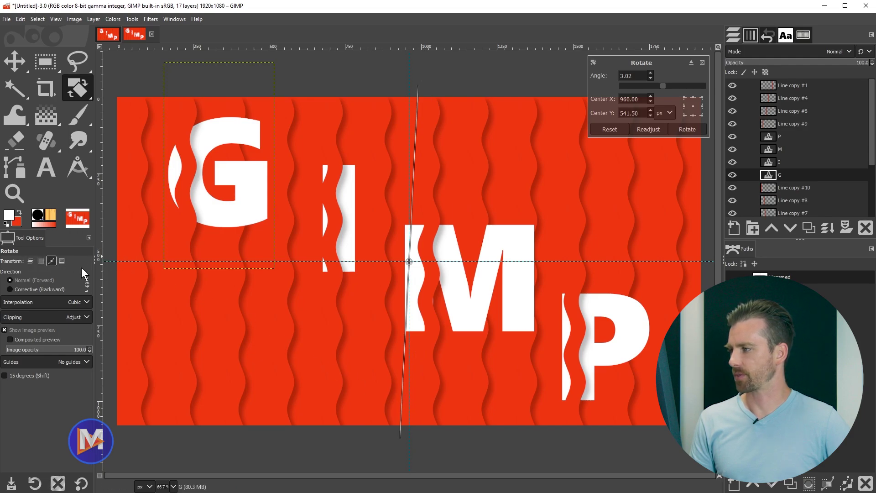
left_click(610, 129)
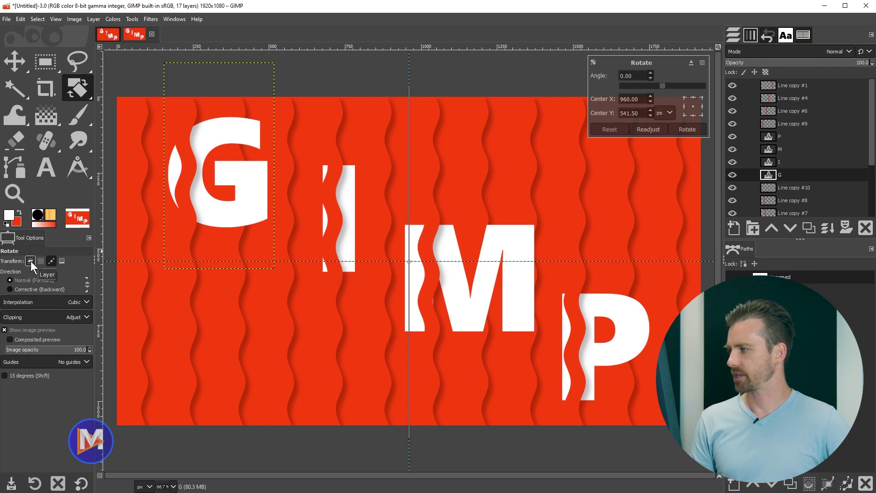
left_click(261, 183)
left_click_drag(304, 229, 320, 216)
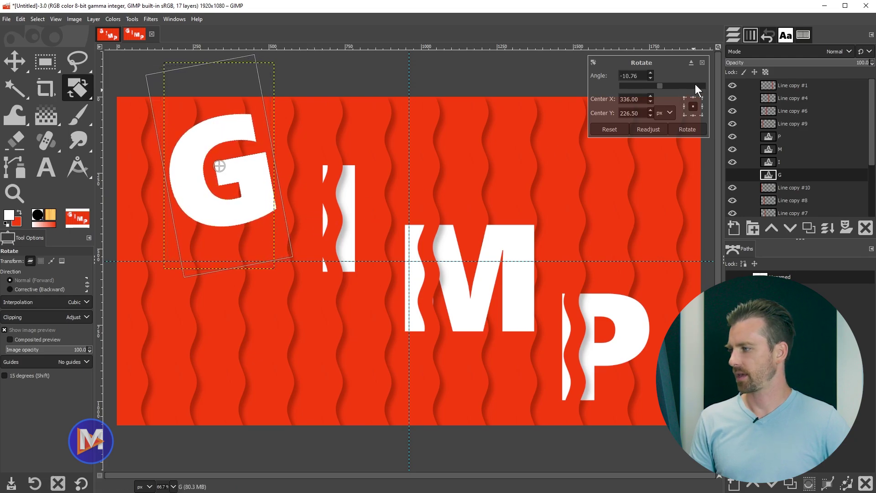
left_click(44, 300)
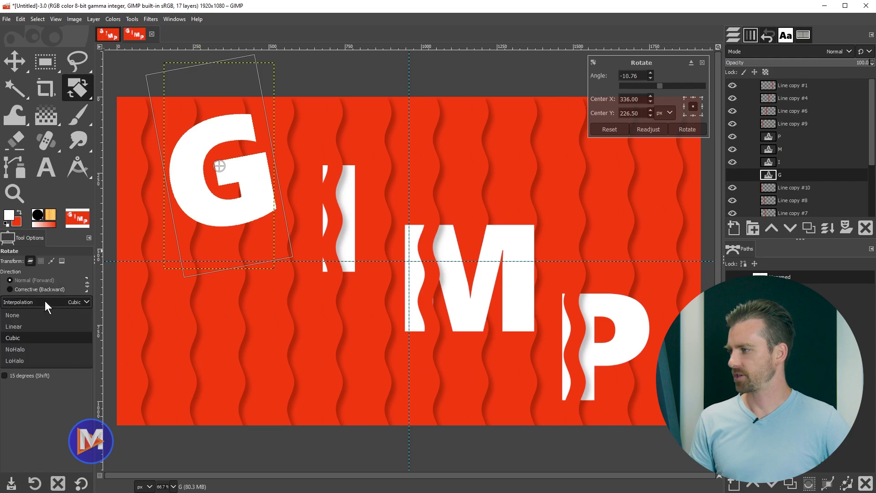
left_click(43, 347)
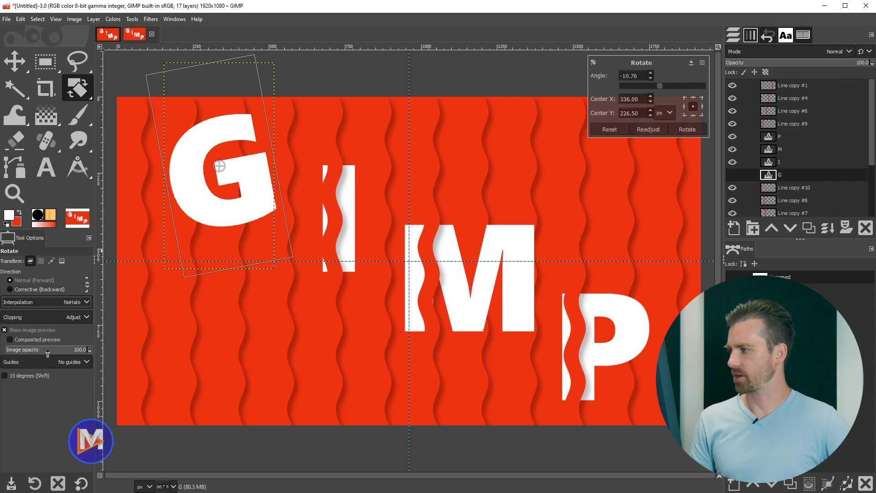
left_click(686, 130)
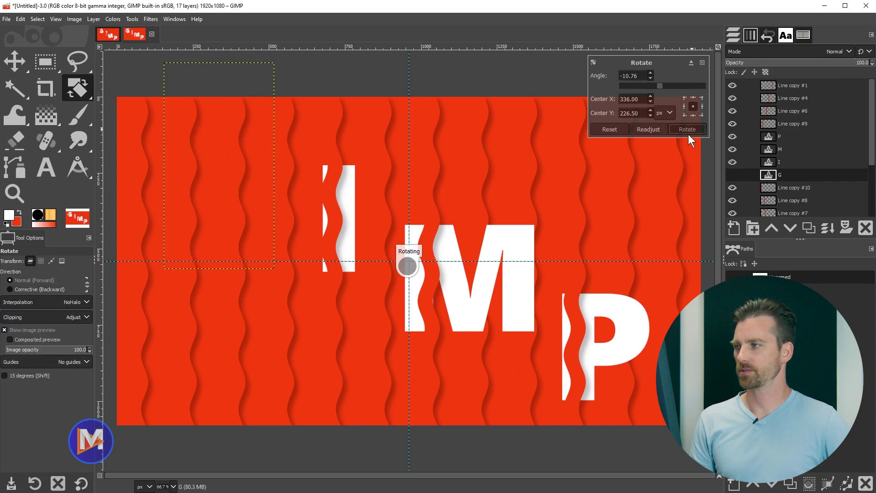
Rotate the I about 8° clockwise, the M -9.38° and the P 8.91°.
left_click(765, 163)
left_click_drag(352, 176, 358, 175)
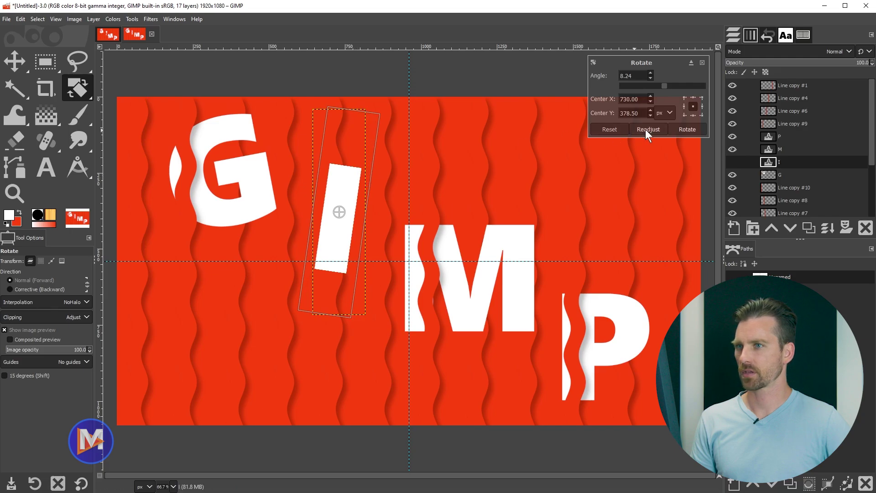
left_click(687, 130)
left_click(773, 149)
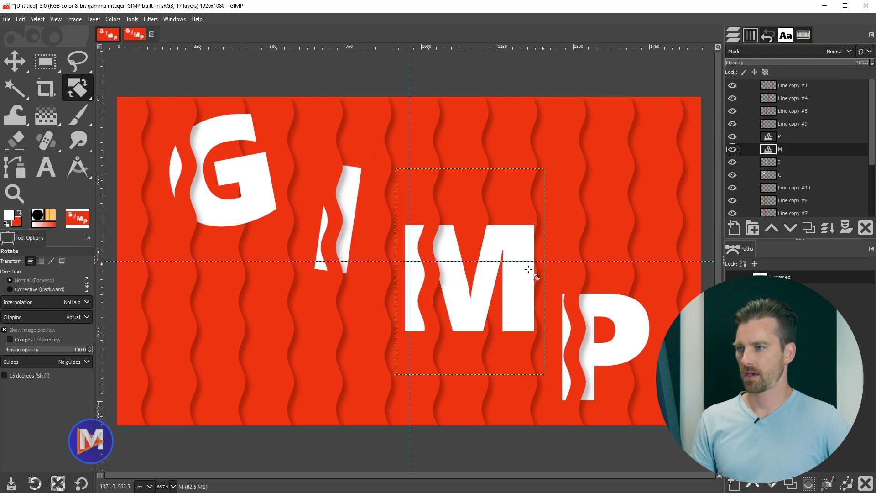
left_click_drag(535, 278, 538, 268)
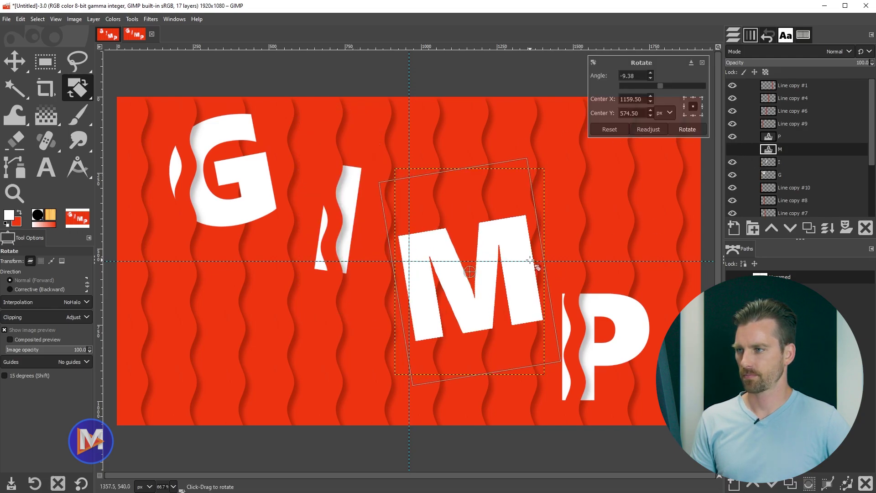
left_click(687, 129)
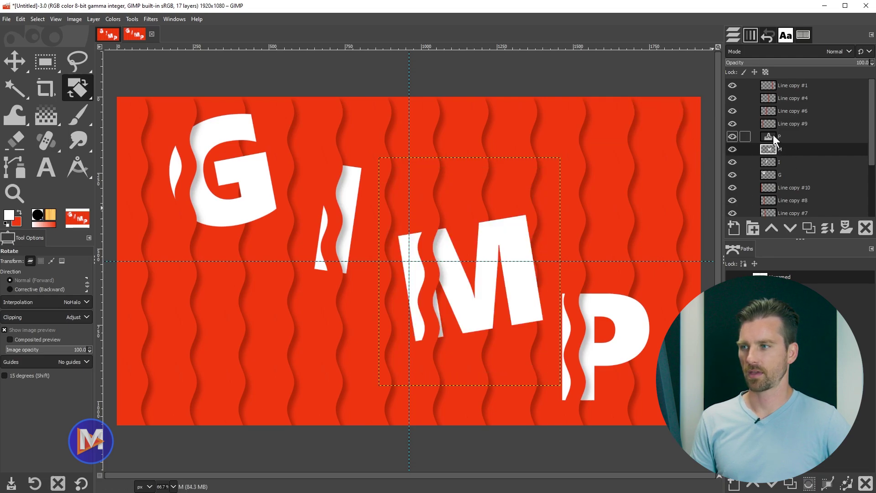
left_click(772, 136)
left_click_drag(643, 297, 653, 287)
left_click(687, 130)
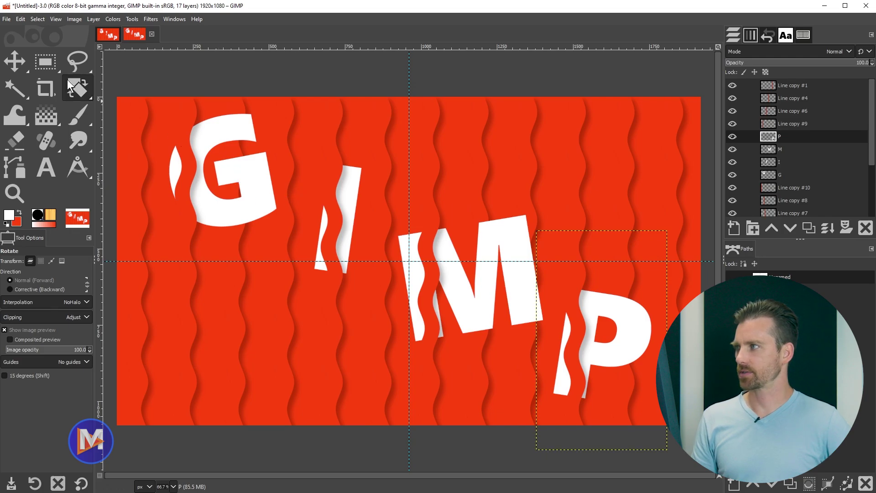
Move the I letter layer about 6 px to the right.
key("m")
left_click_drag(352, 192, 356, 192)
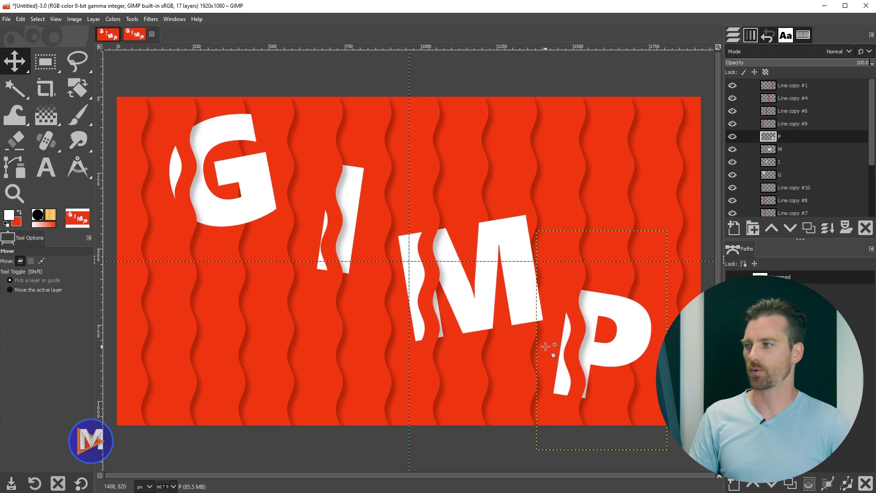
Lasso the white sliver left of the G with Free Select.
left_click(78, 61)
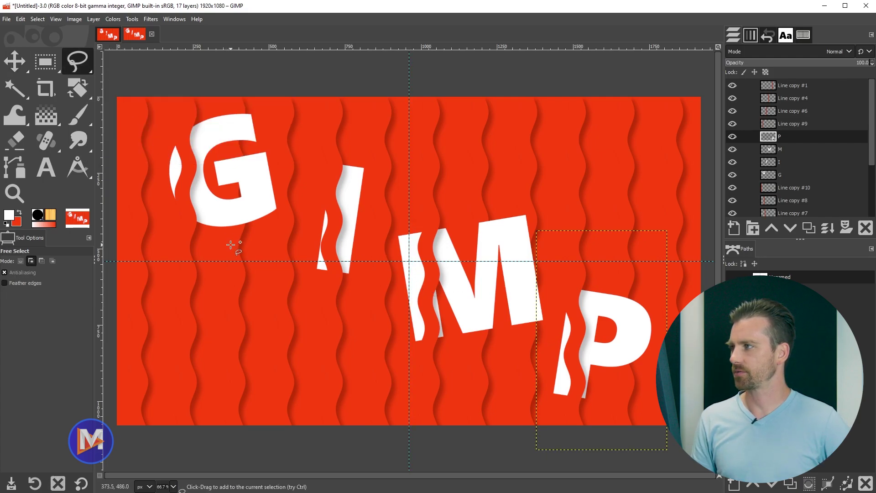
mouse_move(190, 119)
left_mouse_down()
mouse_move(182, 228)
mouse_move(167, 218)
mouse_move(158, 180)
mouse_move(174, 127)
left_mouse_up()
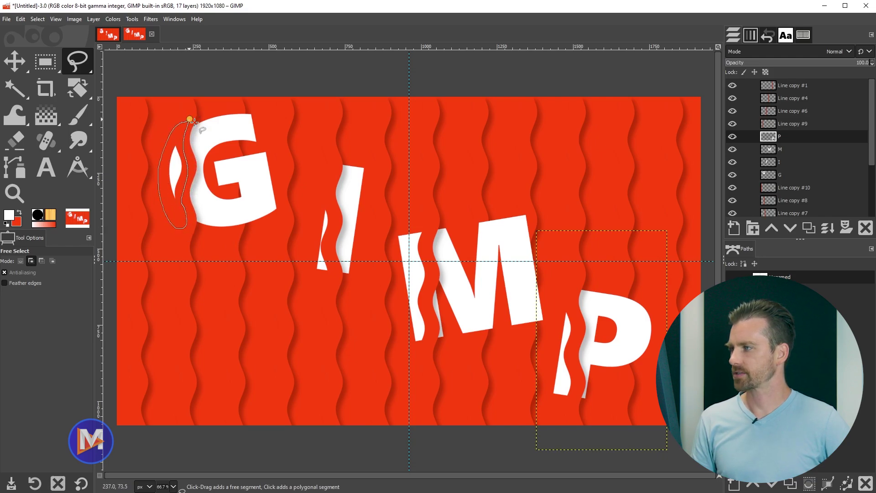
key("Return")
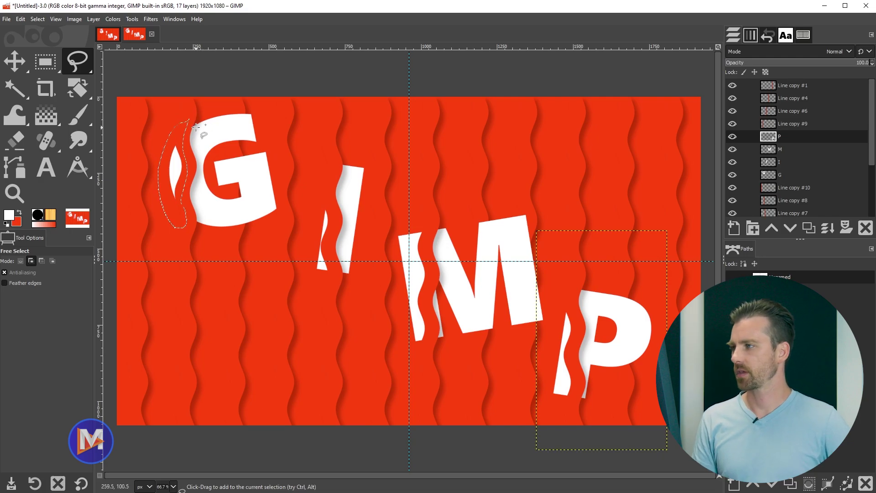
Give the G layer an inverted layer mask based on the selection.
left_click(772, 175)
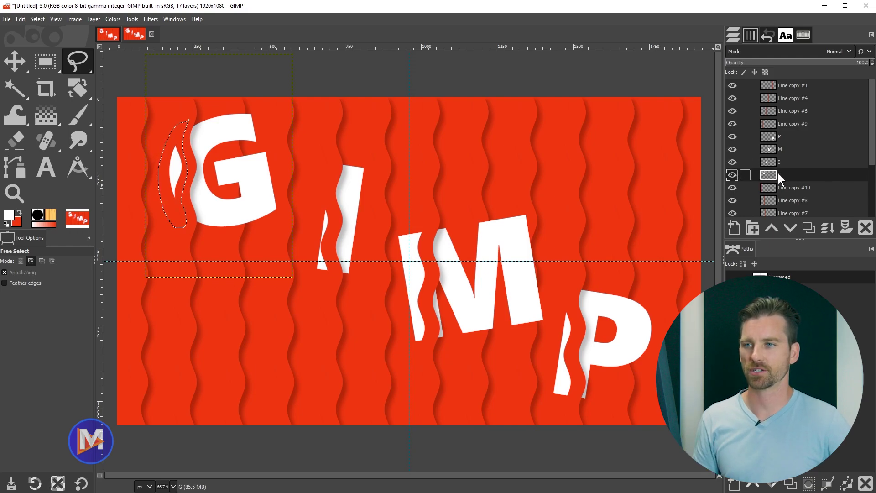
left_click(845, 226)
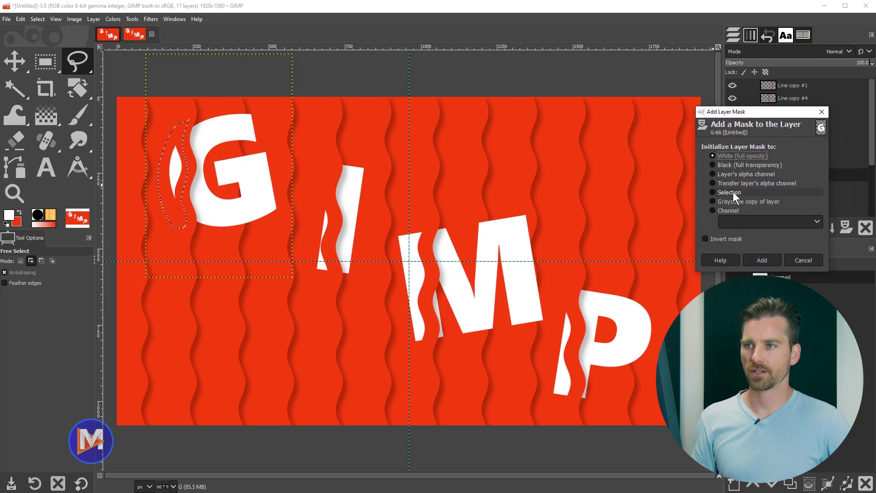
left_click(728, 192)
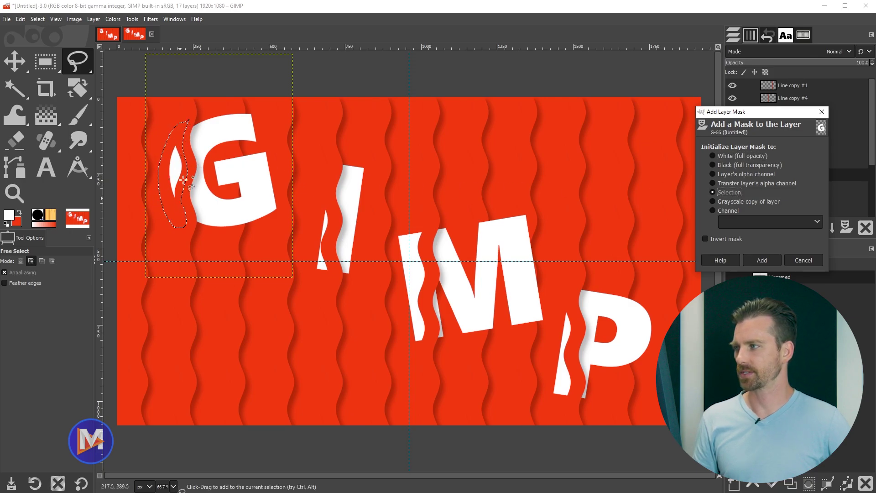
left_click(706, 239)
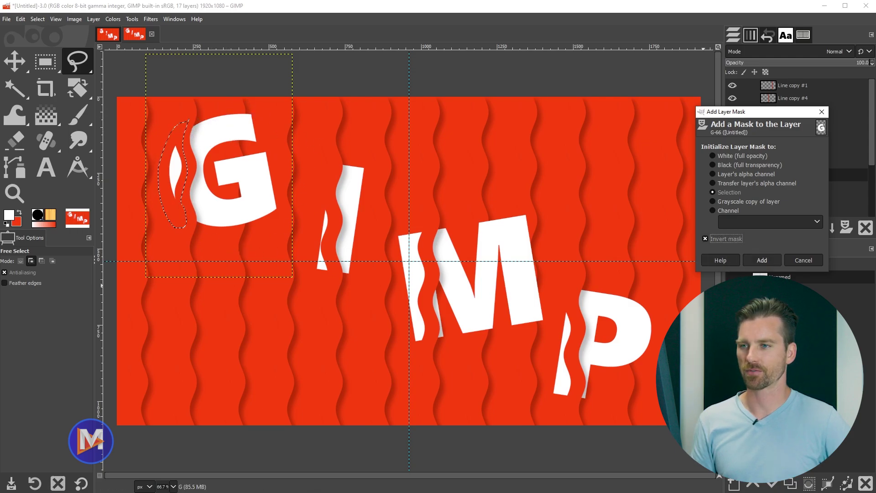
Mask away the sliver beside the G and the outlined left piece of the I.
left_click(765, 259)
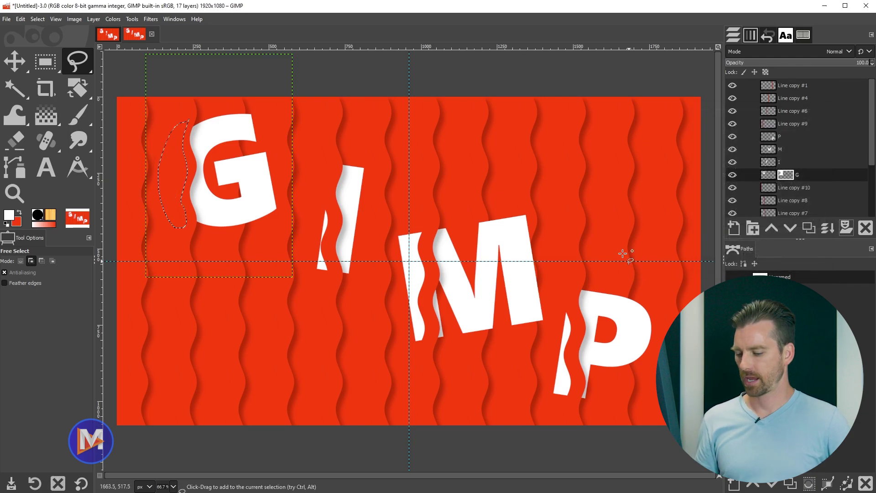
key("ctrl+shift+a")
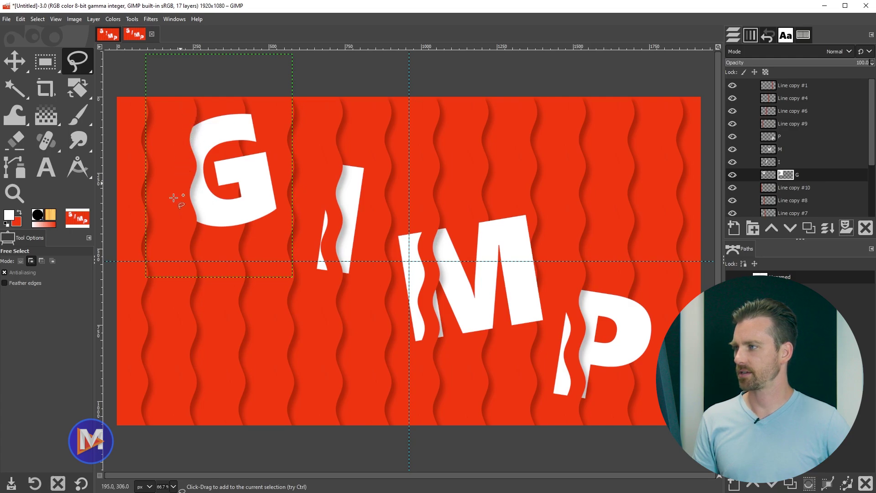
mouse_move(332, 179)
left_mouse_down()
mouse_move(333, 271)
mouse_move(318, 279)
mouse_move(307, 242)
mouse_move(329, 181)
left_mouse_up()
left_click(333, 218)
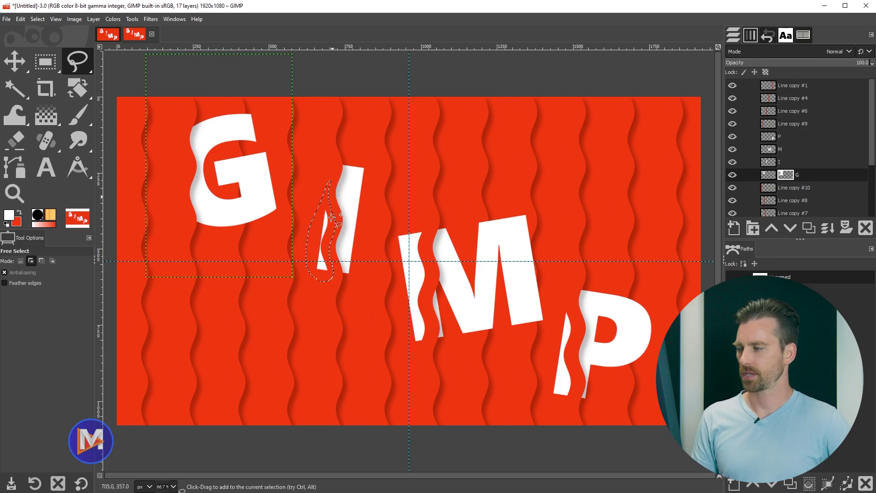
left_click(771, 162)
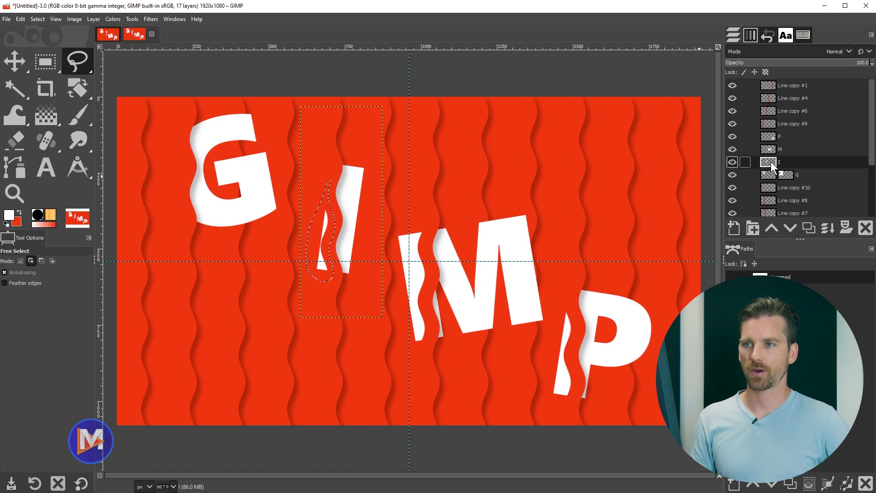
left_click(844, 228, "shift")
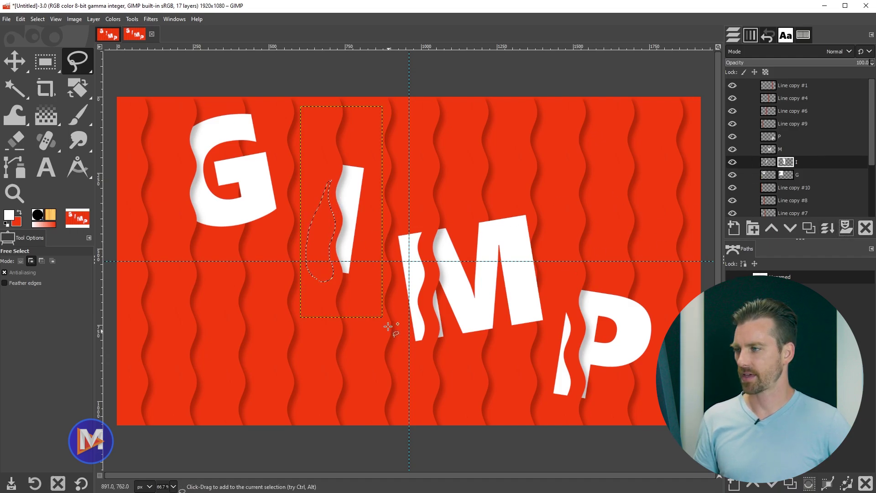
key("ctrl+shift+a")
Add a layer mask on the M layer hiding its left stroke, then deselect.
mouse_move(435, 218)
left_mouse_down()
mouse_move(426, 349)
mouse_move(402, 339)
mouse_move(389, 279)
mouse_move(400, 226)
mouse_move(436, 218)
left_mouse_up()
key("Return")
left_click(770, 147)
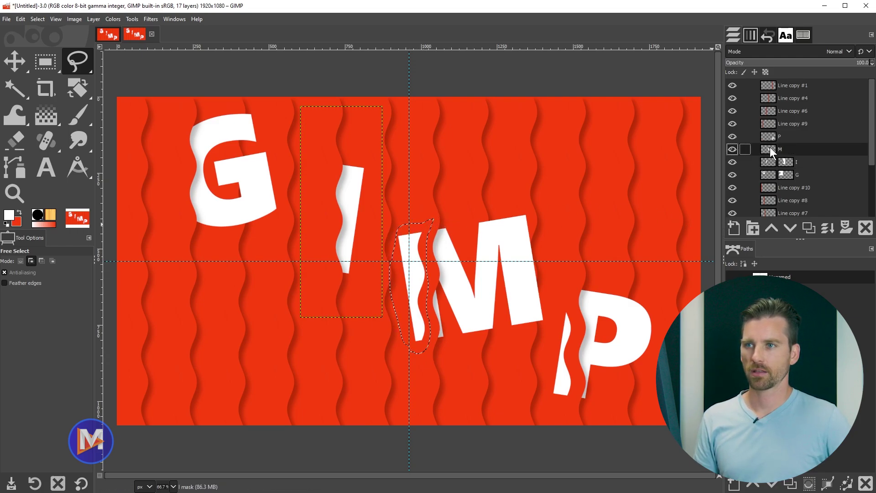
left_click(846, 227, "shift")
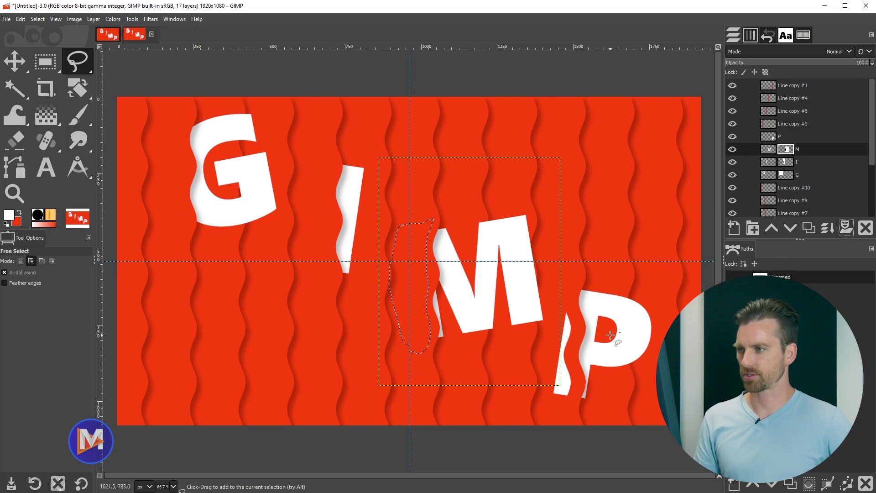
key("ctrl+shift+a")
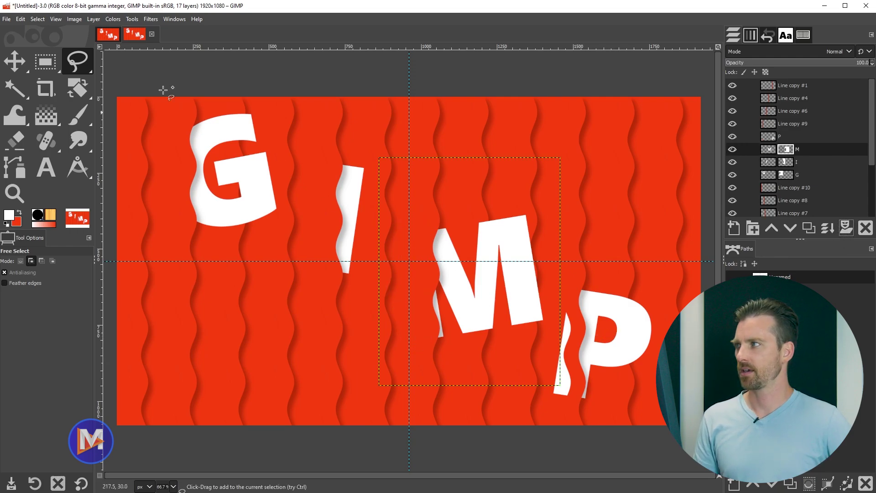
Add a layer mask on the P layer hiding the white stroke to its left.
left_click(37, 19)
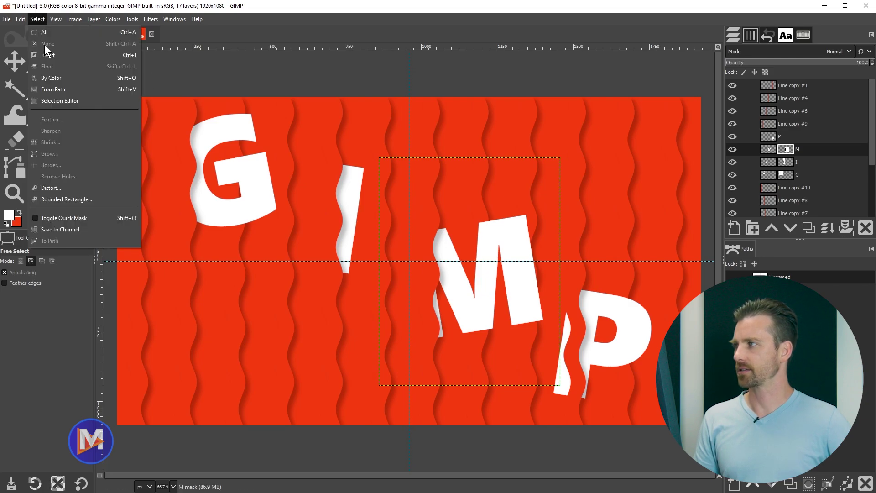
left_click(41, 23)
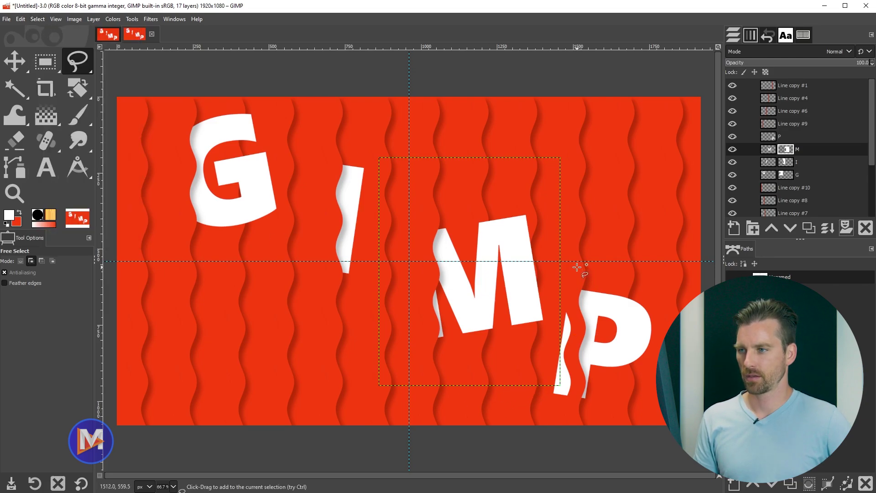
left_click_drag(579, 273, 572, 306)
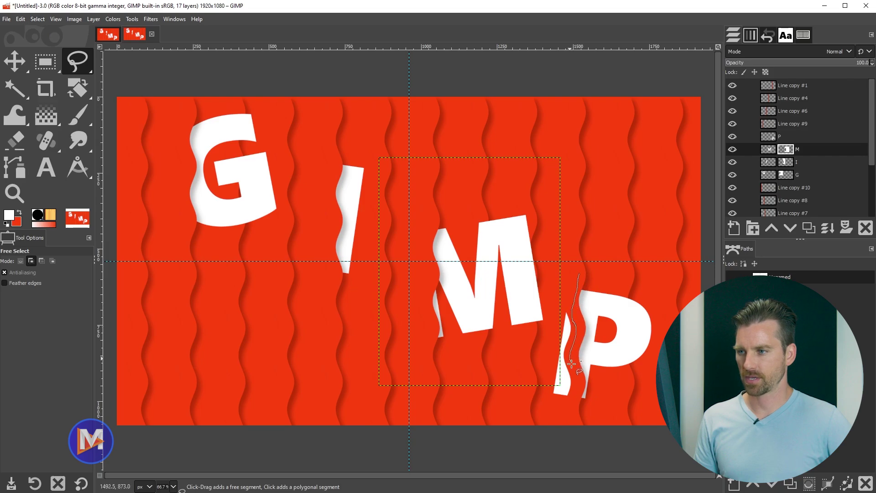
left_click(579, 274)
key("Return")
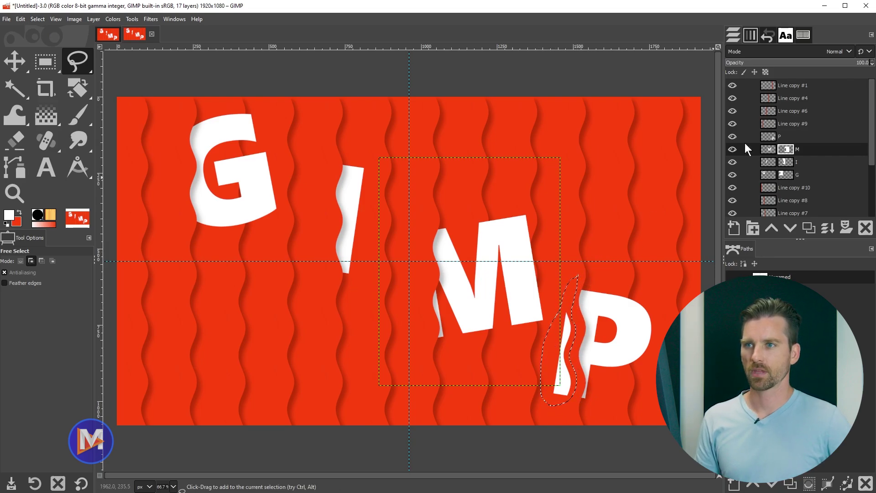
left_click(755, 137)
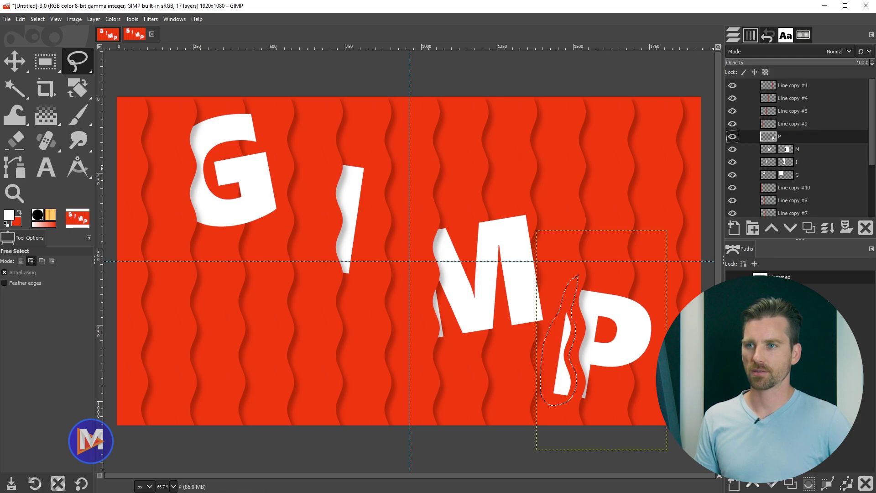
left_click(845, 226, "shift")
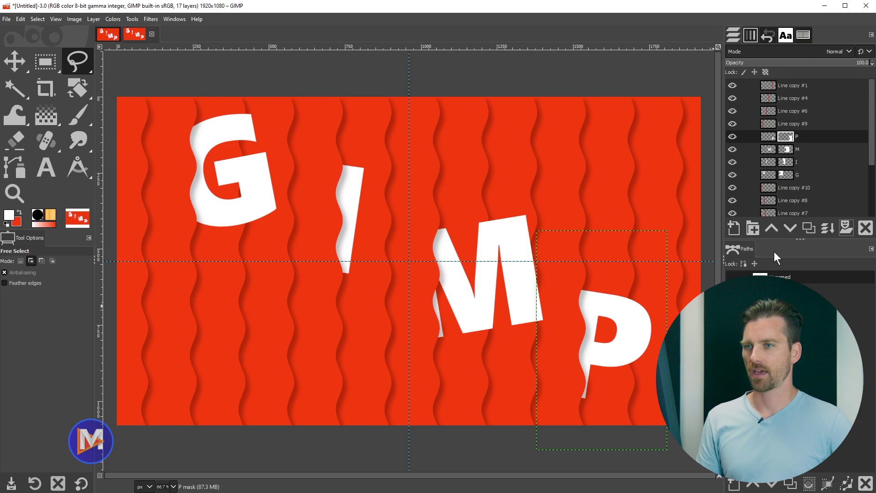
scroll(773, 170, "down", 3)
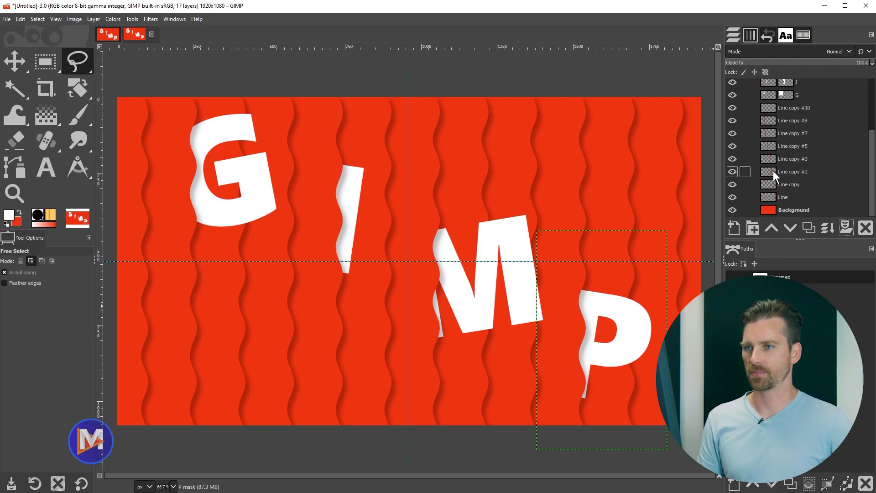
left_click(771, 209)
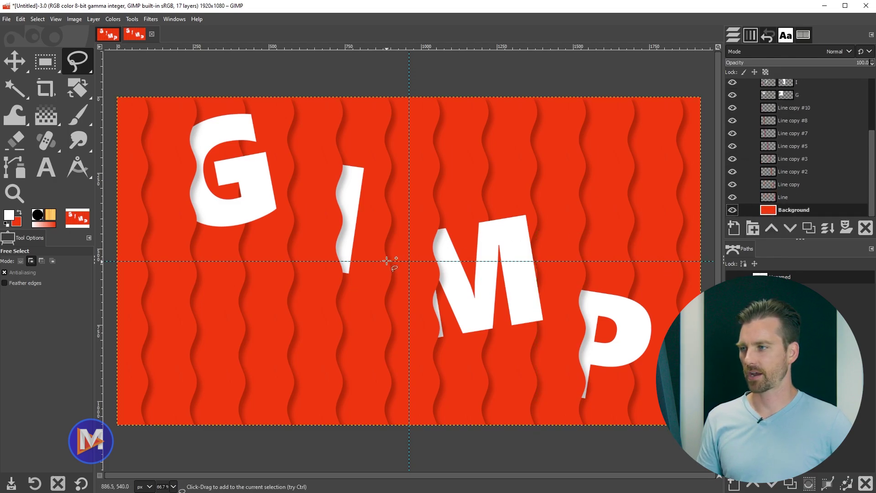